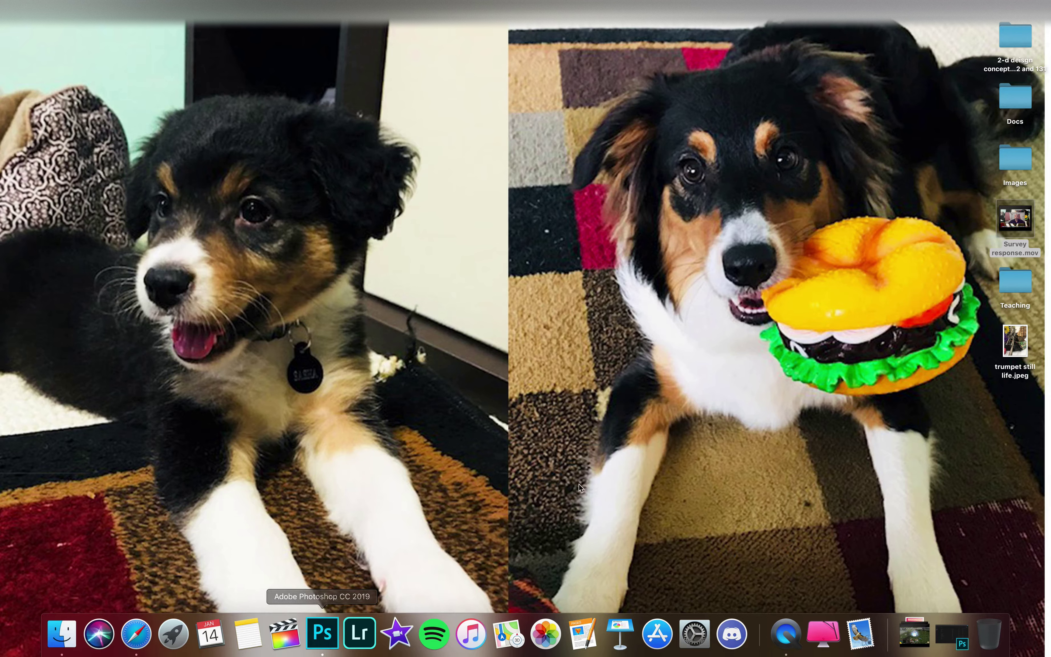
- Create a blank white 11 × 8.5 in, 72 ppi document (Untitled-1) and zoom around the canvas
{"action": "left_click", "coordinate": [324, 634]}
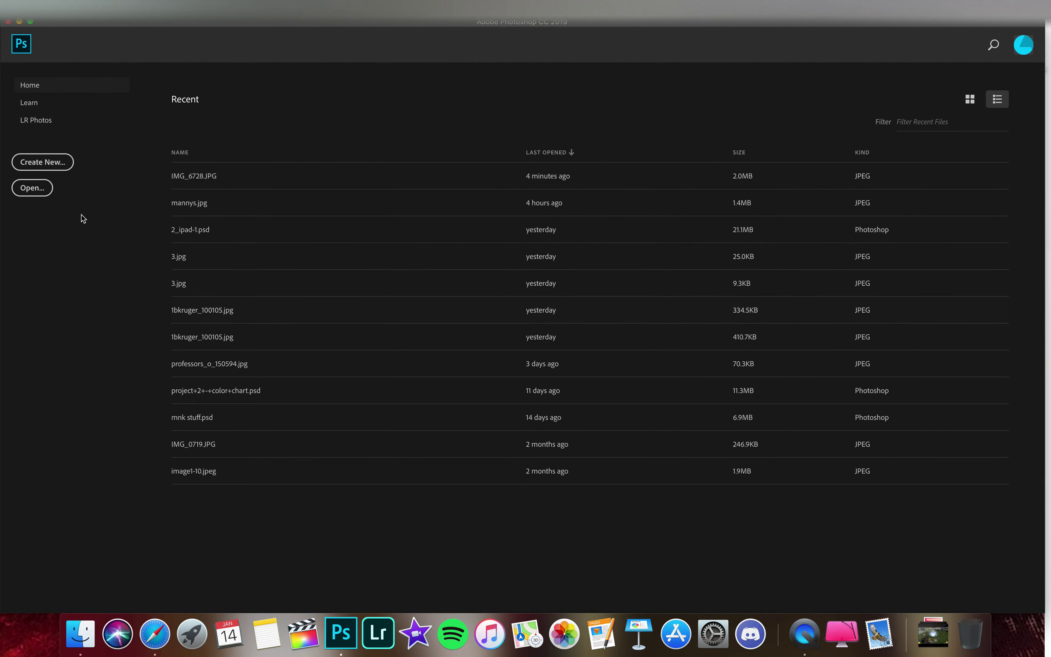
{"action": "left_click", "coordinate": [48, 166]}
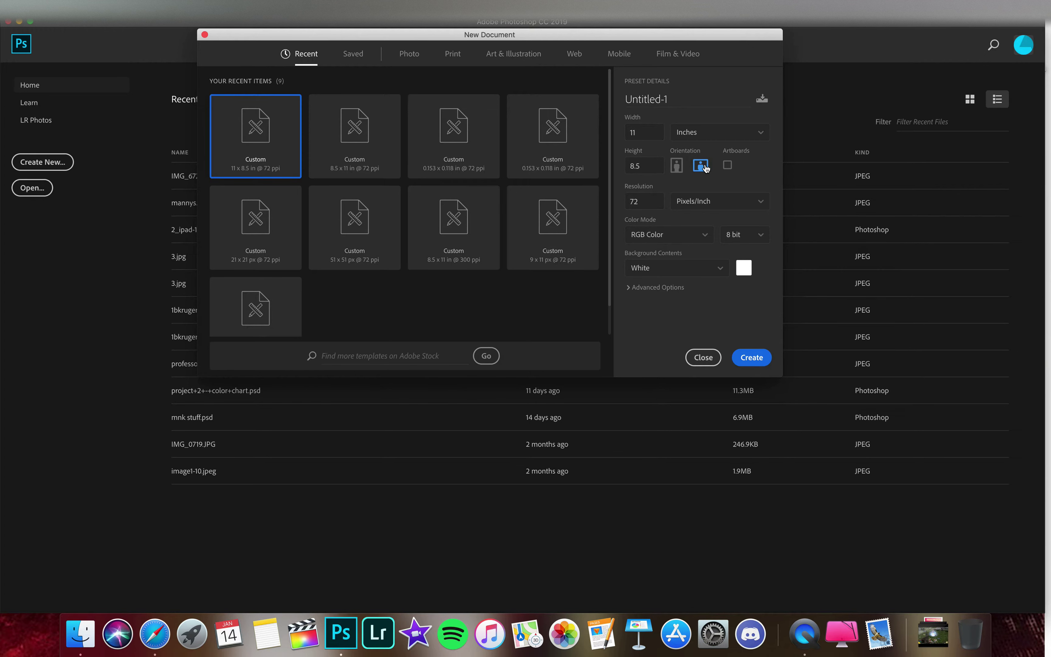
{"action": "left_click", "coordinate": [750, 358]}
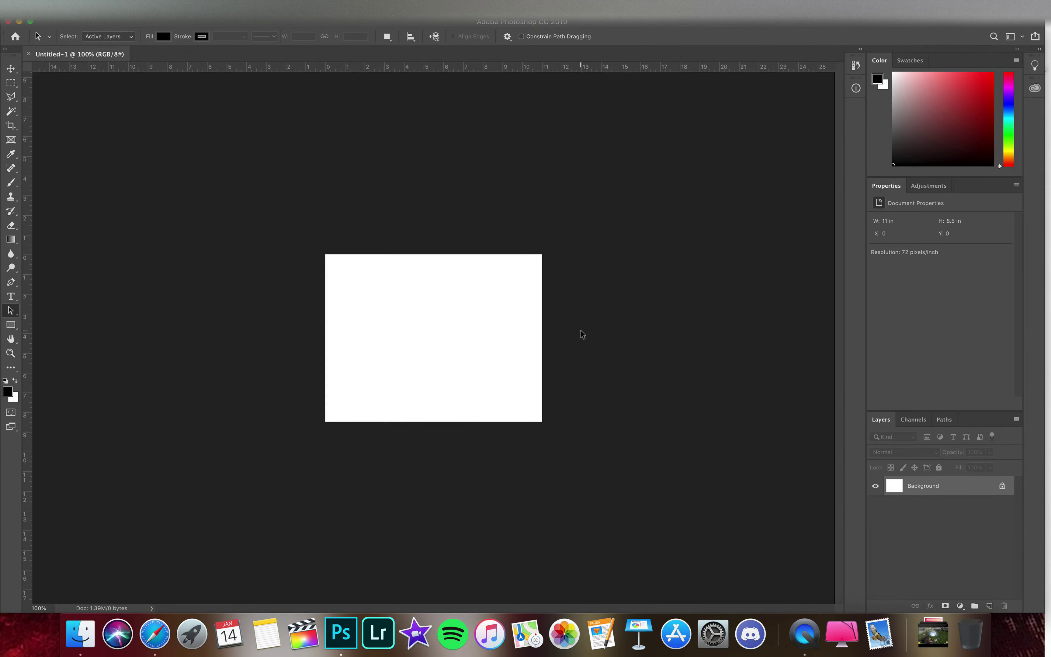
{"action": "key", "text": "super"}
{"action": "key", "text": "super+equal"}
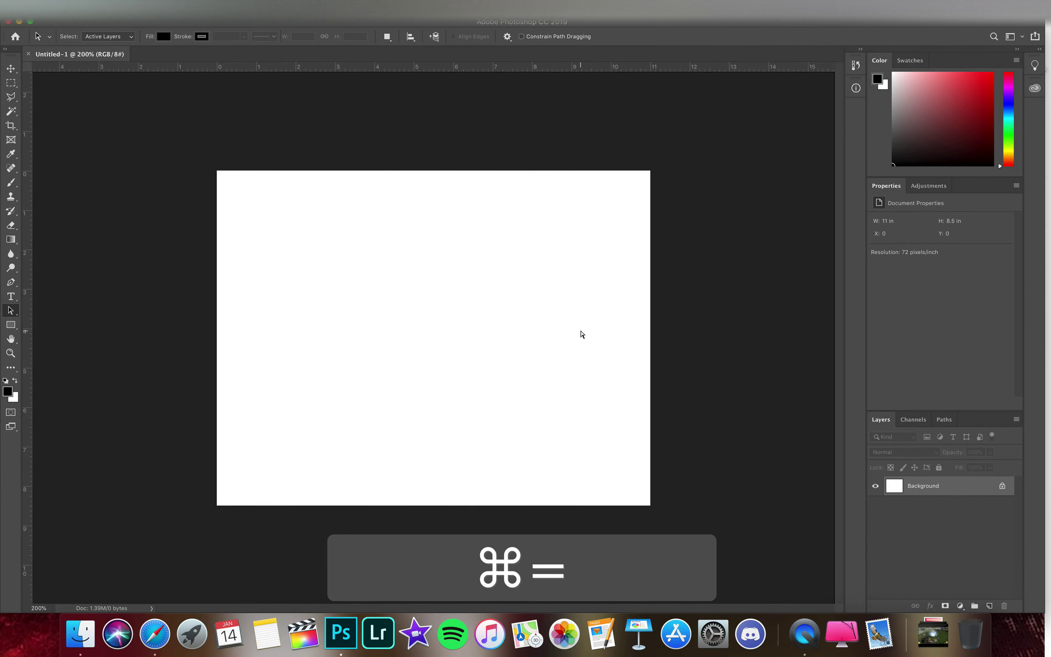
{"action": "key", "text": "super+equal"}
{"action": "key", "text": "super+minus"}
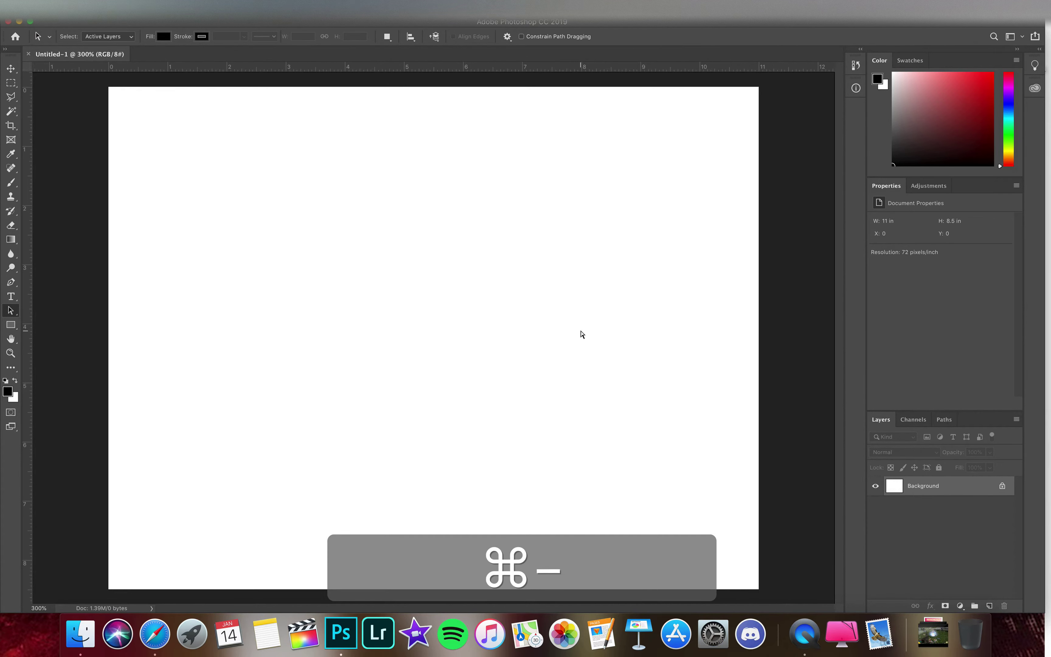
{"action": "key", "text": "super+equal"}
{"action": "key", "text": "super+minus"}
{"action": "key", "text": "super+equal"}
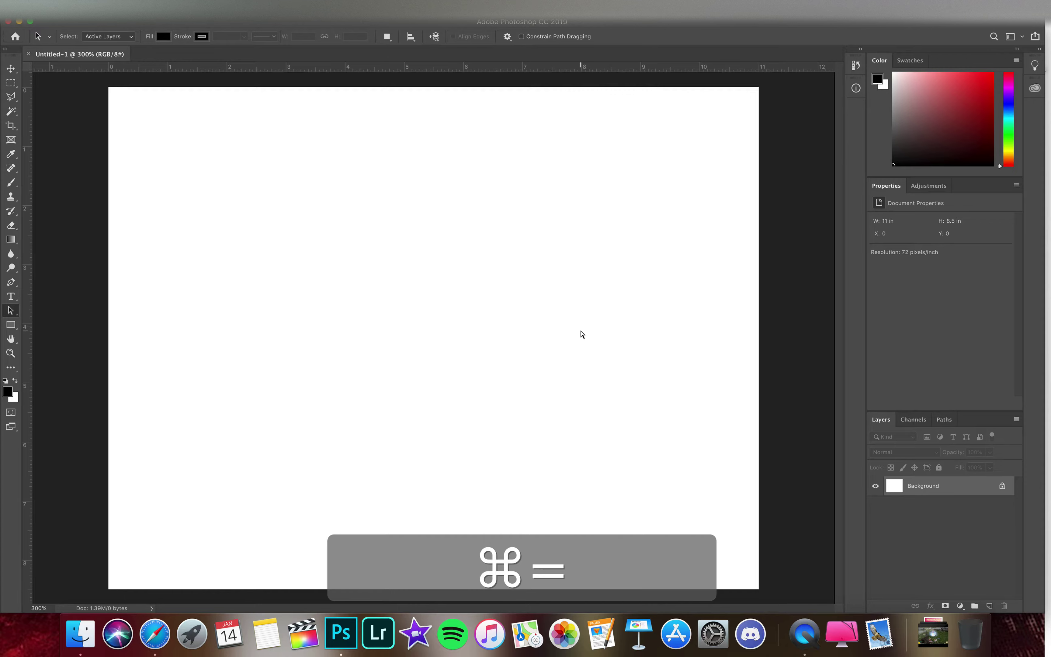
{"action": "key", "text": "super+equal"}
{"action": "key", "text": "super+equal"}
{"action": "key", "text": "super+minus"}
{"action": "key", "text": "super+minus"}
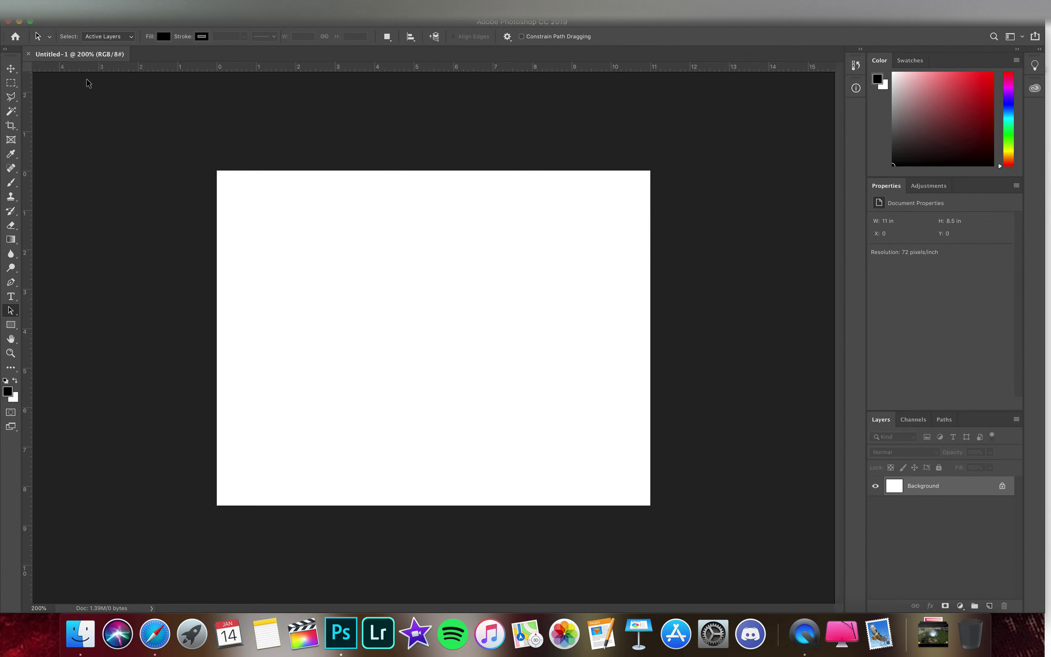
- Use File > Import > Images from Device to browse the phone's photos down to IMG_6728
{"action": "left_click", "coordinate": [101, 5]}
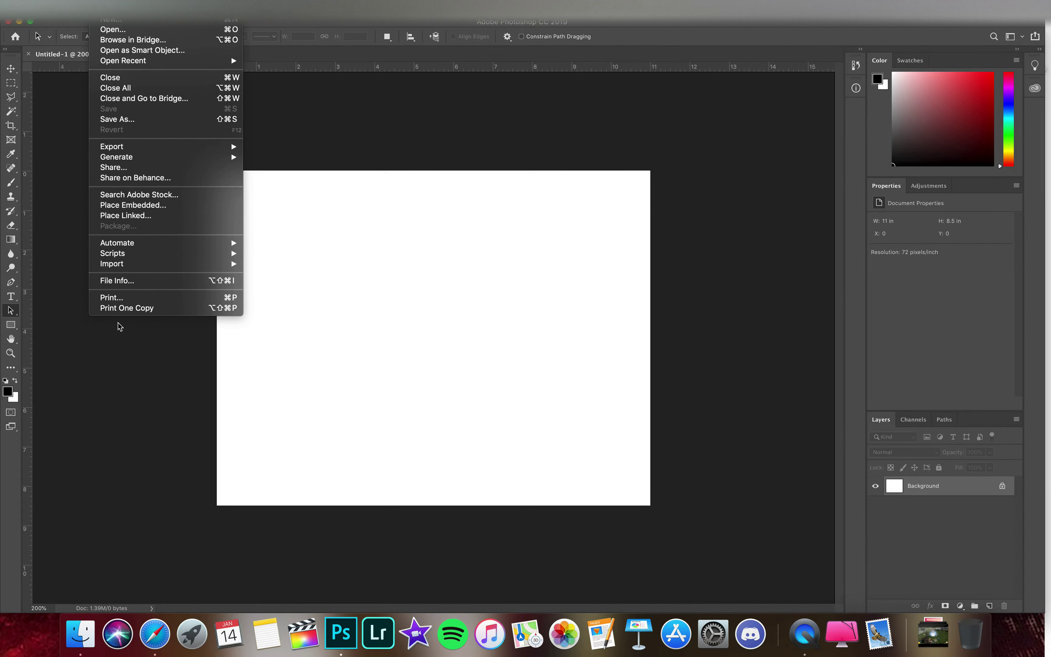
{"action": "mouse_move", "coordinate": [124, 263]}
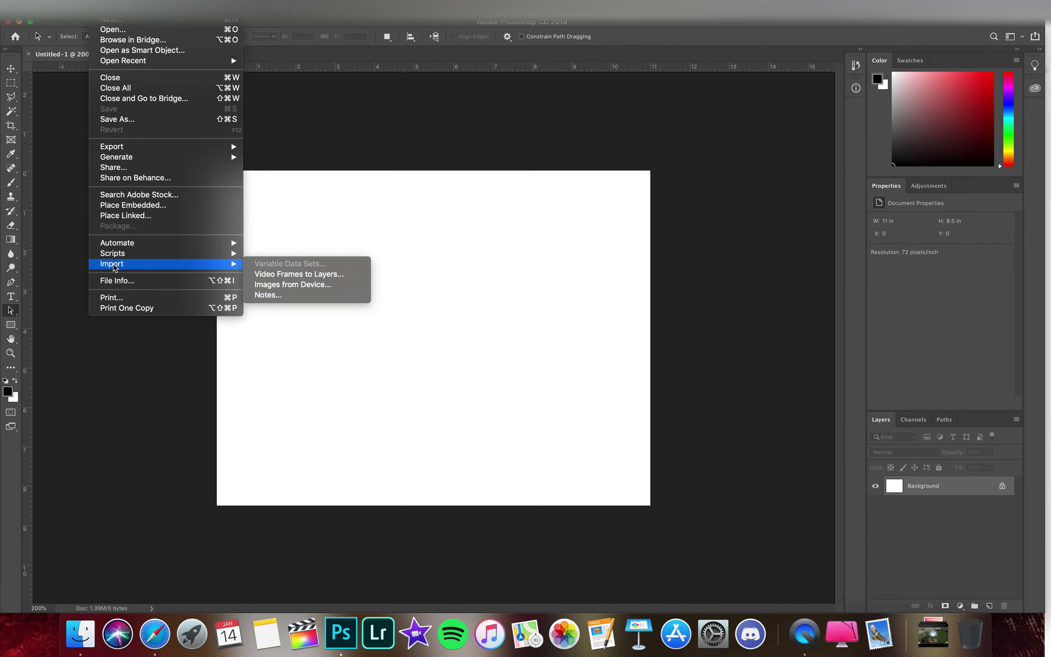
{"action": "left_click", "coordinate": [282, 287]}
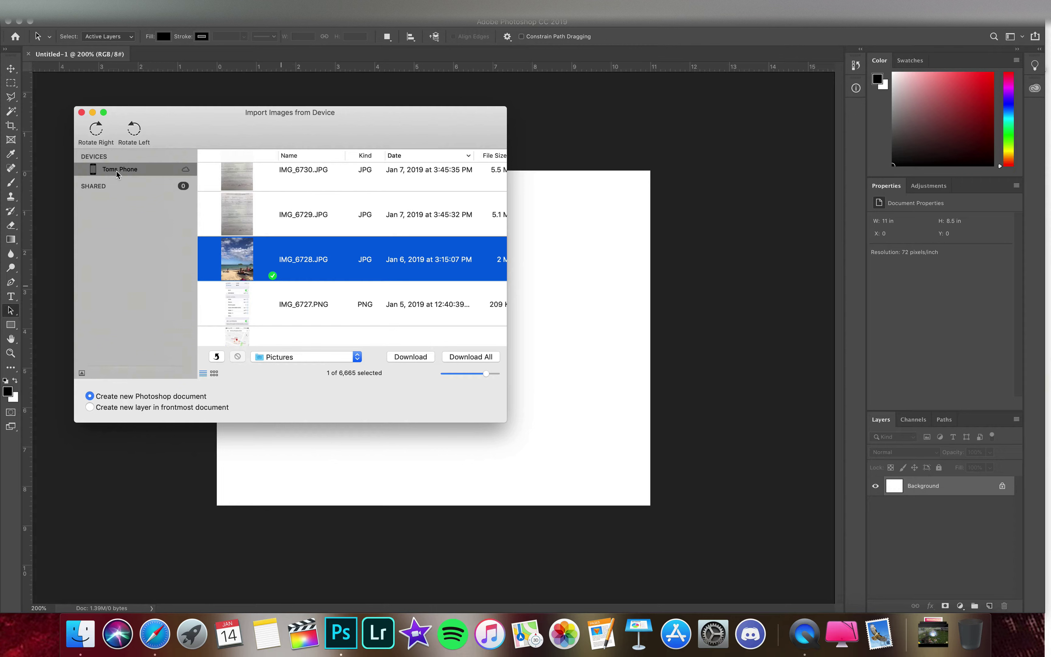
{"action": "scroll", "coordinate": [342, 244], "scroll_direction": "up", "scroll_amount": 2}
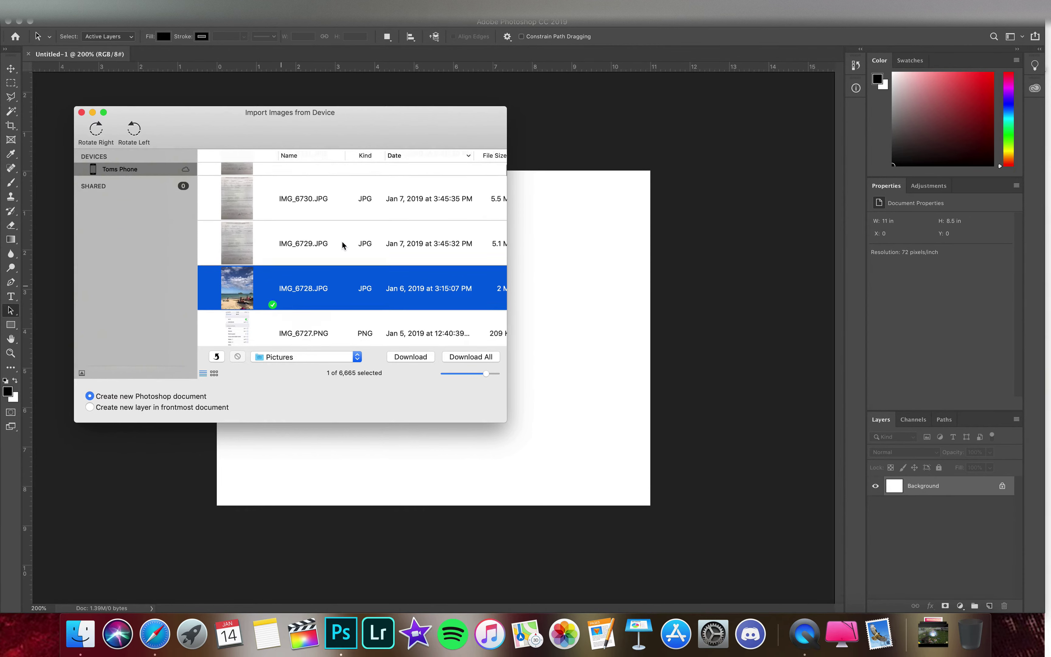
{"action": "scroll", "coordinate": [342, 243], "scroll_direction": "down", "scroll_amount": 1}
{"action": "scroll", "coordinate": [375, 238], "scroll_direction": "up", "scroll_amount": 5}
{"action": "scroll", "coordinate": [393, 235], "scroll_direction": "down", "scroll_amount": 2}
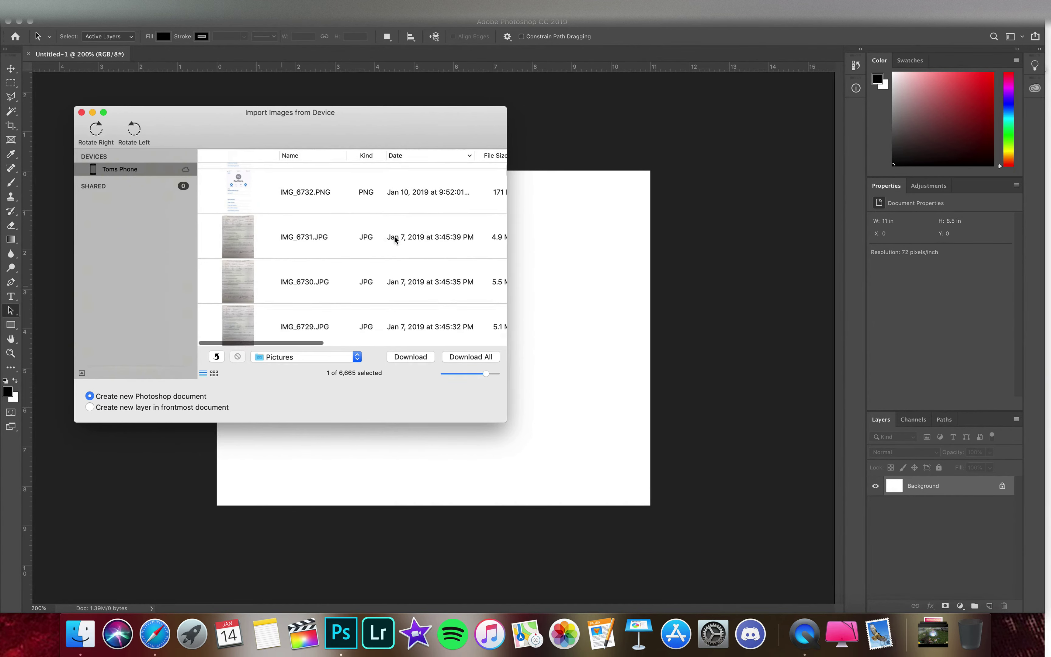
{"action": "scroll", "coordinate": [395, 238], "scroll_direction": "down", "scroll_amount": 2}
{"action": "scroll", "coordinate": [386, 202], "scroll_direction": "up", "scroll_amount": 6}
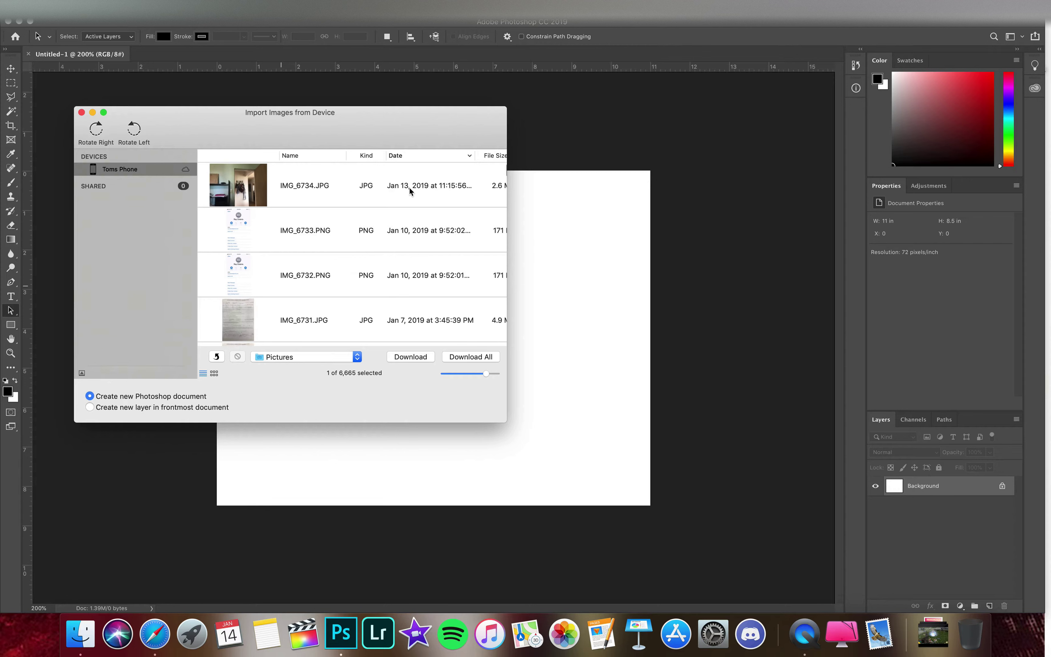
{"action": "scroll", "coordinate": [381, 196], "scroll_direction": "down", "scroll_amount": 6}
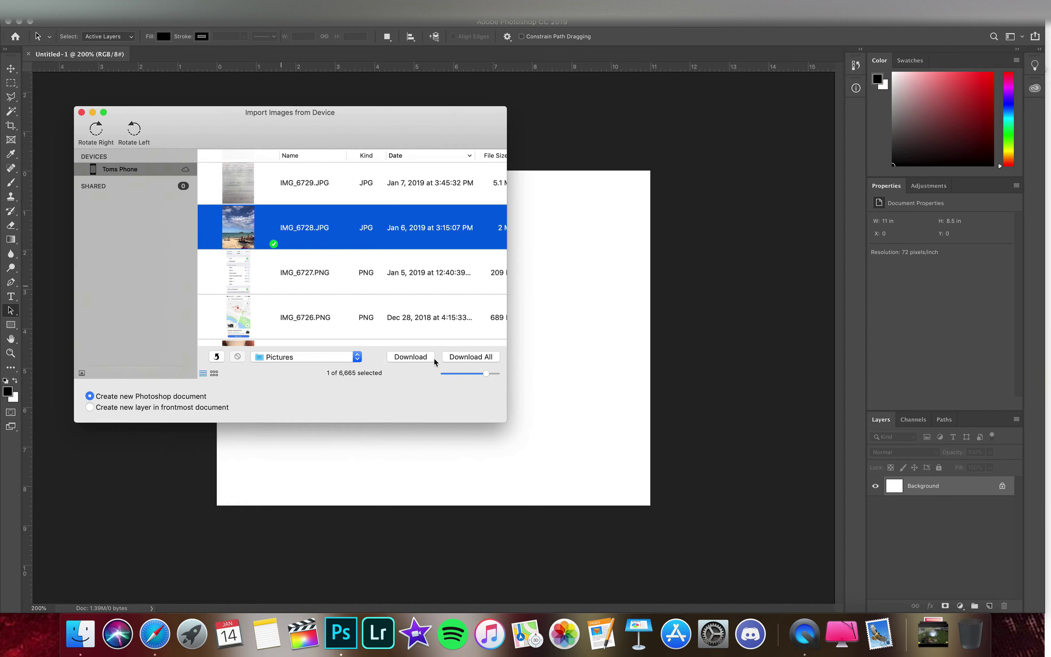
- Download IMG_6728 from the phone so it opens as a 42 × 56 in, 72 ppi document
{"action": "left_click", "coordinate": [418, 357]}
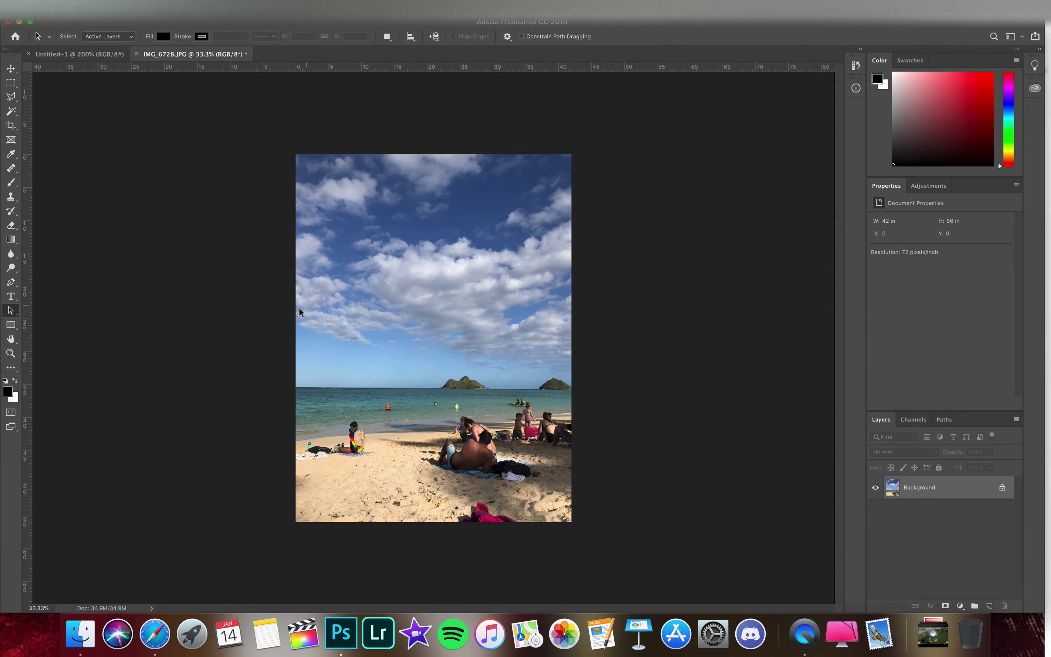
{"action": "key", "text": "super+equal"}
{"action": "key", "text": "super+minus"}
- In Image Size, link proportions and set Height to 1600 px, making the photo 1200 × 1600
{"action": "left_click", "coordinate": [150, 5]}
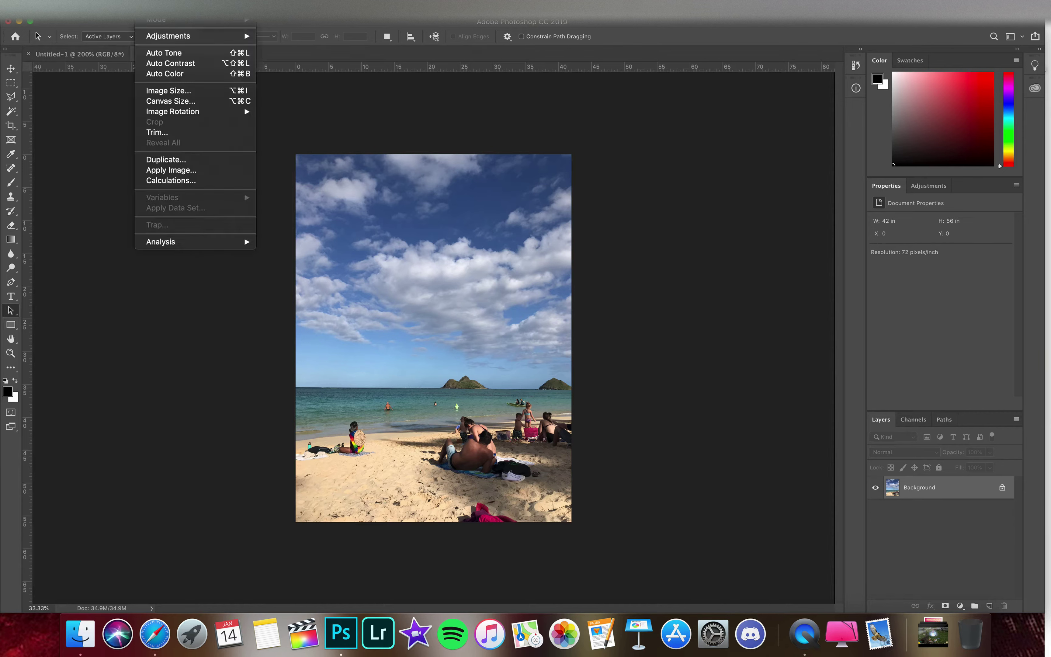
{"action": "left_click", "coordinate": [168, 93]}
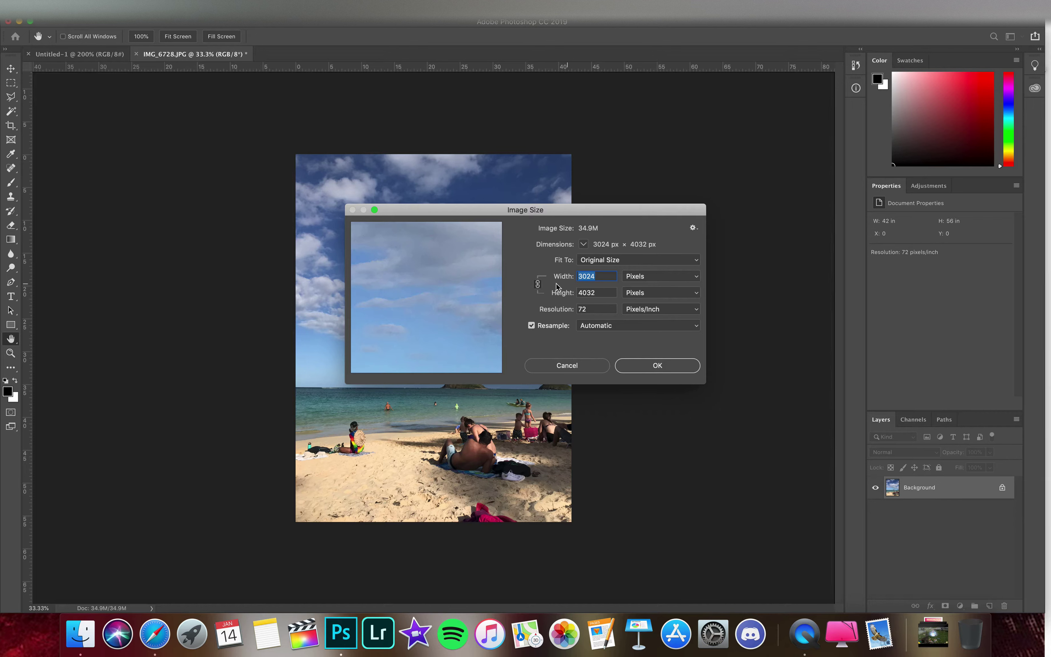
{"action": "left_click", "coordinate": [538, 283]}
{"action": "left_click_drag", "start_coordinate": [600, 290], "coordinate": [569, 291]}
{"action": "double_click", "coordinate": [587, 290]}
{"action": "type", "text": "1600"}
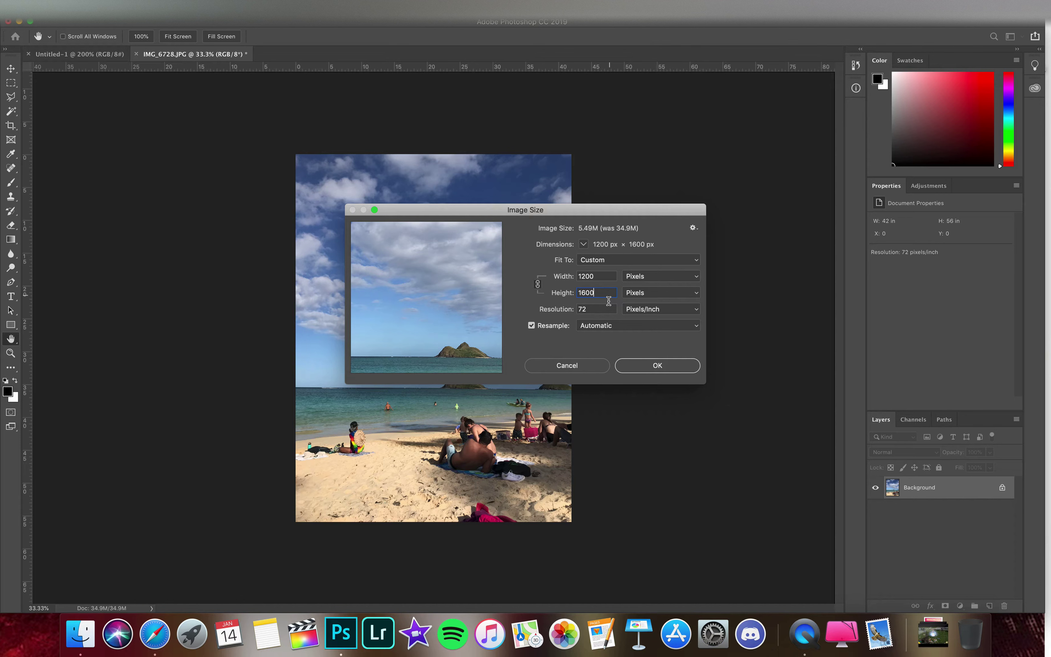
{"action": "left_click", "coordinate": [656, 366]}
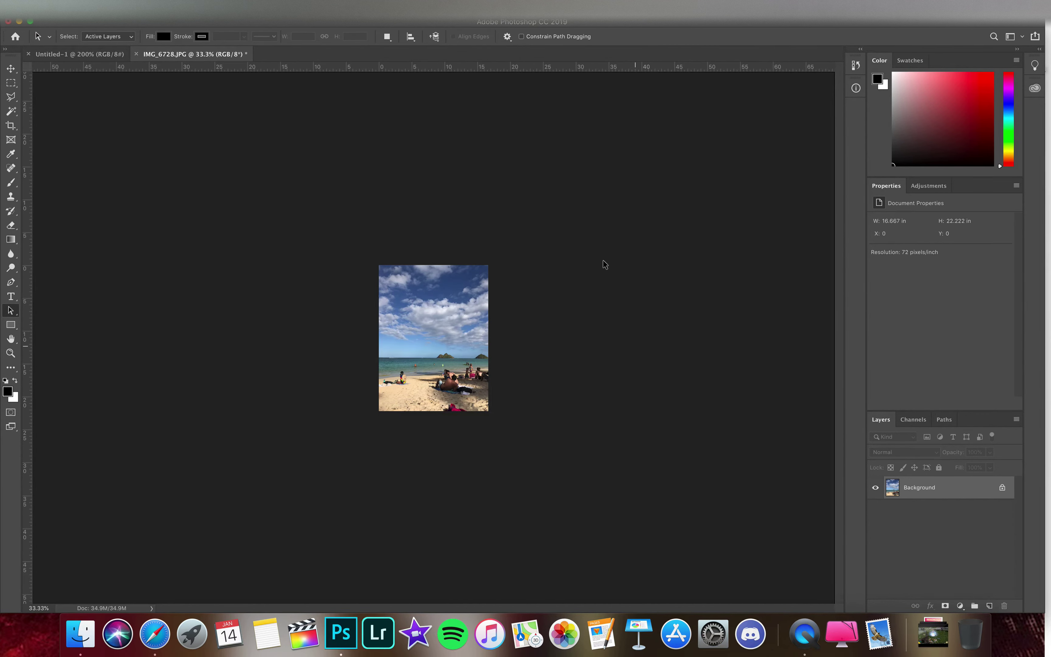
- Zoom in and confirm the photo's new 1200 × 1600 px size in Image Size, then cancel
{"action": "key", "text": "super+equal"}
{"action": "key", "text": "super+equal"}
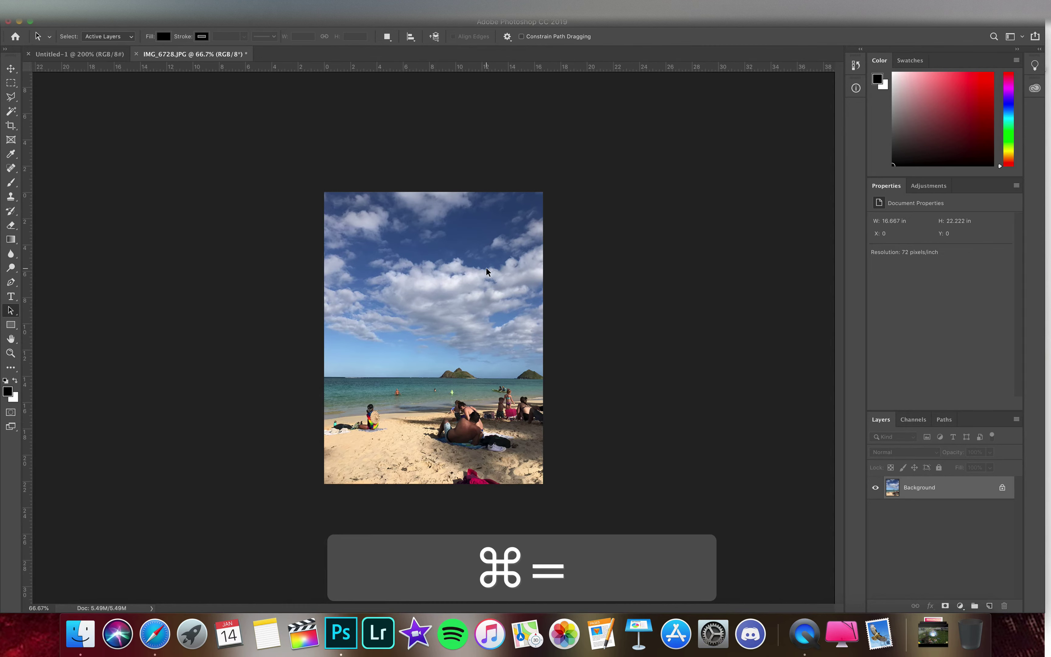
{"action": "key", "text": "super+equal"}
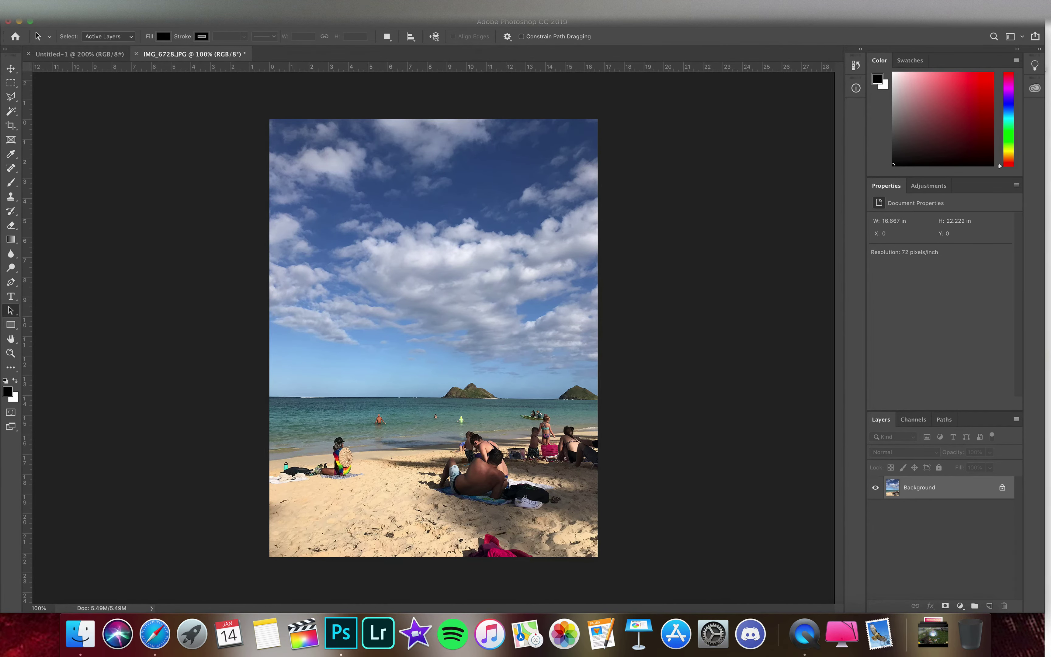
{"action": "left_click", "coordinate": [150, 1]}
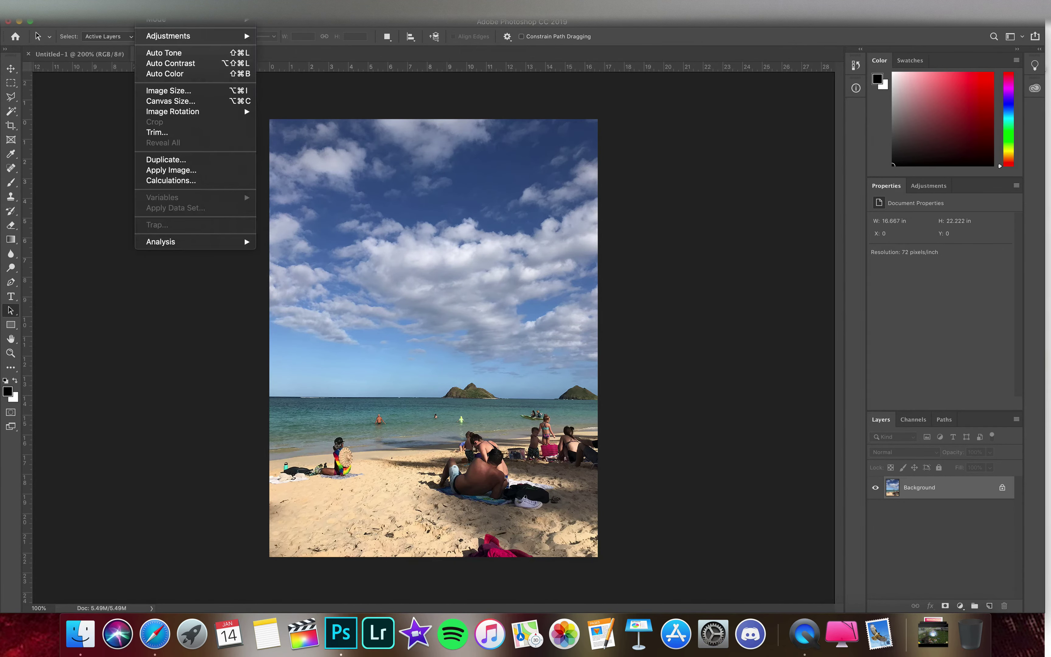
{"action": "left_click", "coordinate": [166, 91]}
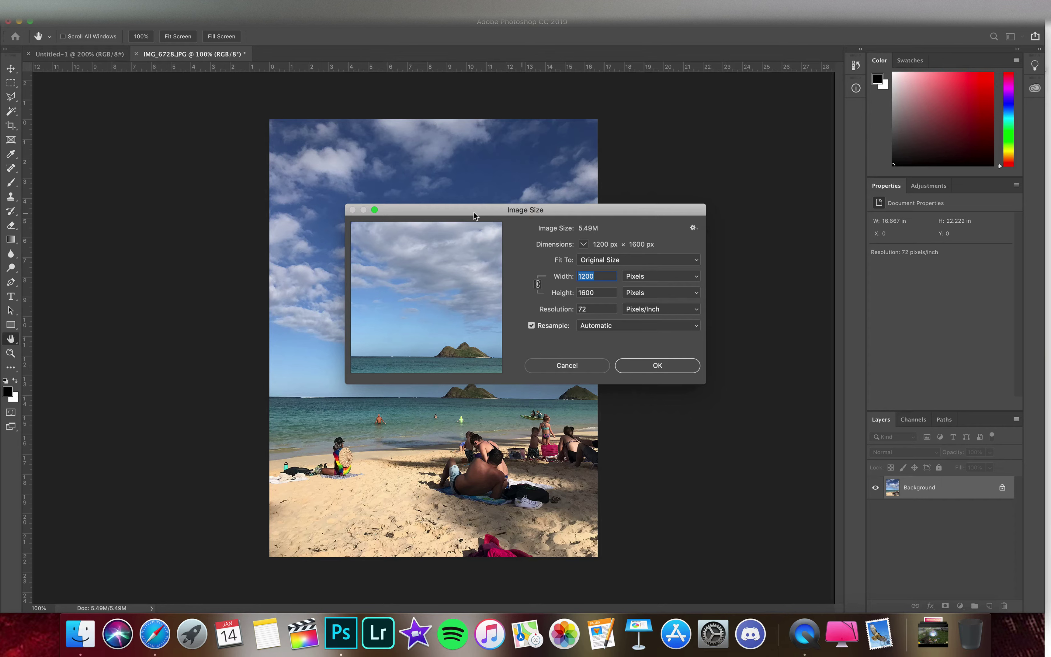
{"action": "left_click", "coordinate": [567, 366]}
- Zoom in on the water, islands and swimmers, then back out to 200%
{"action": "key", "text": "a"}
{"action": "key", "text": "ctrl+equal"}
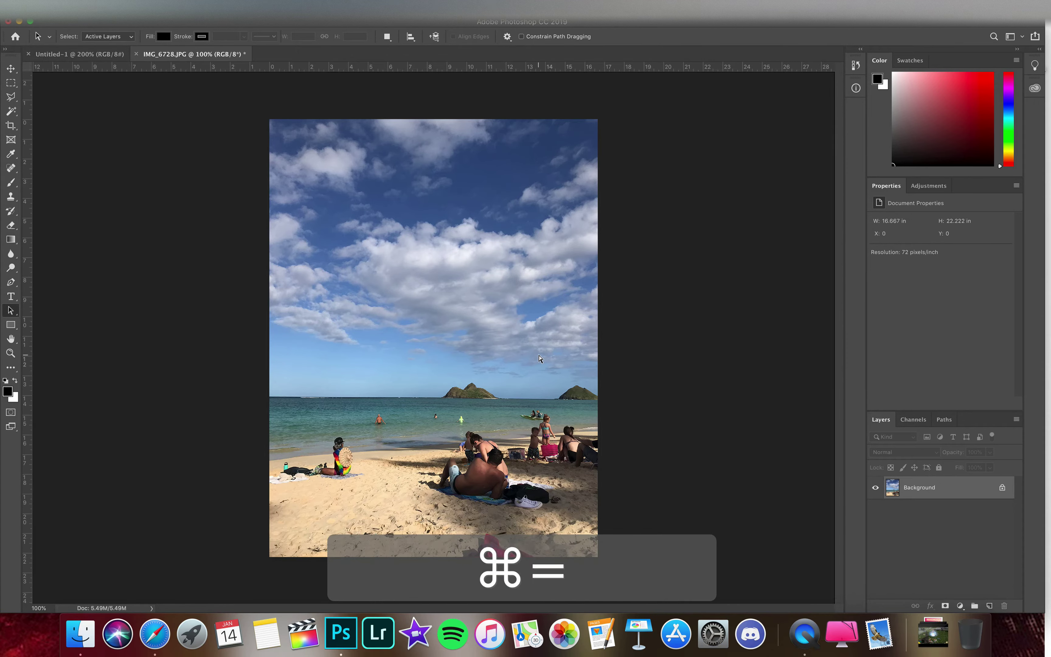
{"action": "scroll", "coordinate": [539, 358], "scroll_direction": "down", "scroll_amount": 8}
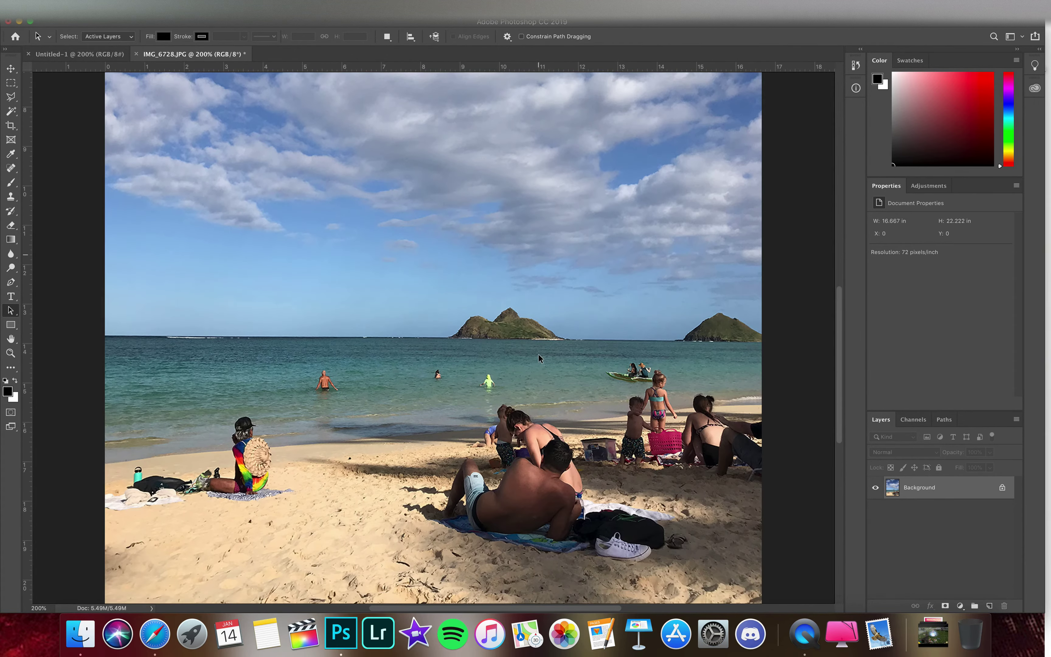
{"action": "key", "text": "ctrl+equal"}
{"action": "key", "text": "ctrl+equal"}
{"action": "key", "text": "ctrl+equal"}
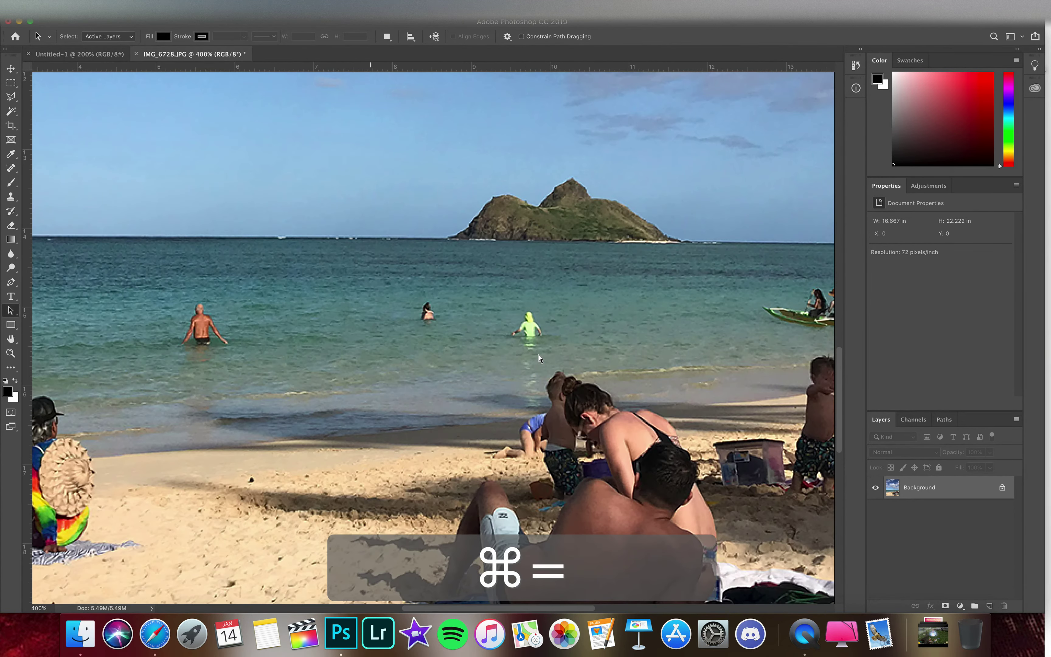
{"action": "key", "text": "ctrl+equal"}
{"action": "key", "text": "ctrl+equal"}
{"action": "key", "text": "ctrl+equal"}
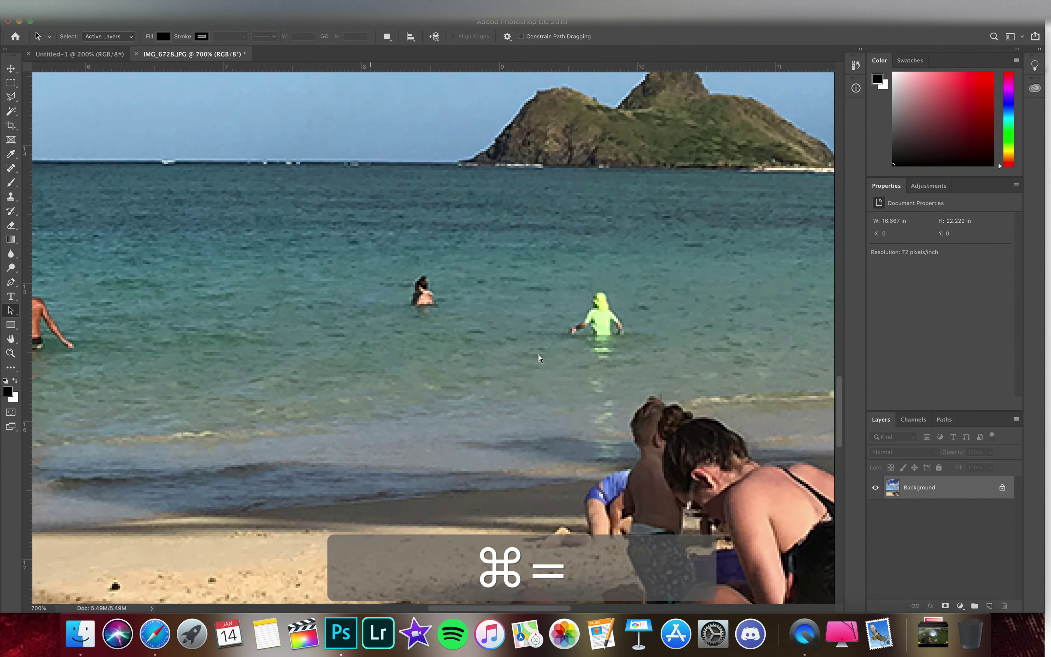
{"action": "key", "text": "ctrl+minus"}
{"action": "key", "text": "ctrl+minus"}
{"action": "key", "text": "ctrl+minus"}
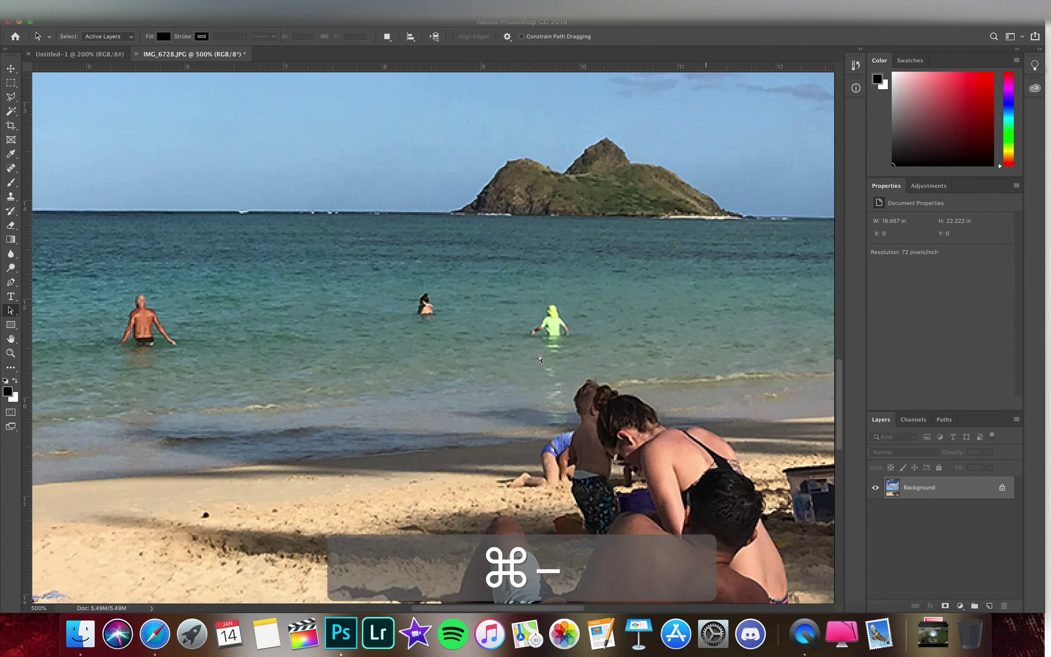
{"action": "key", "text": "ctrl+minus"}
{"action": "key", "text": "ctrl+minus"}
{"action": "key", "text": "ctrl+minus"}
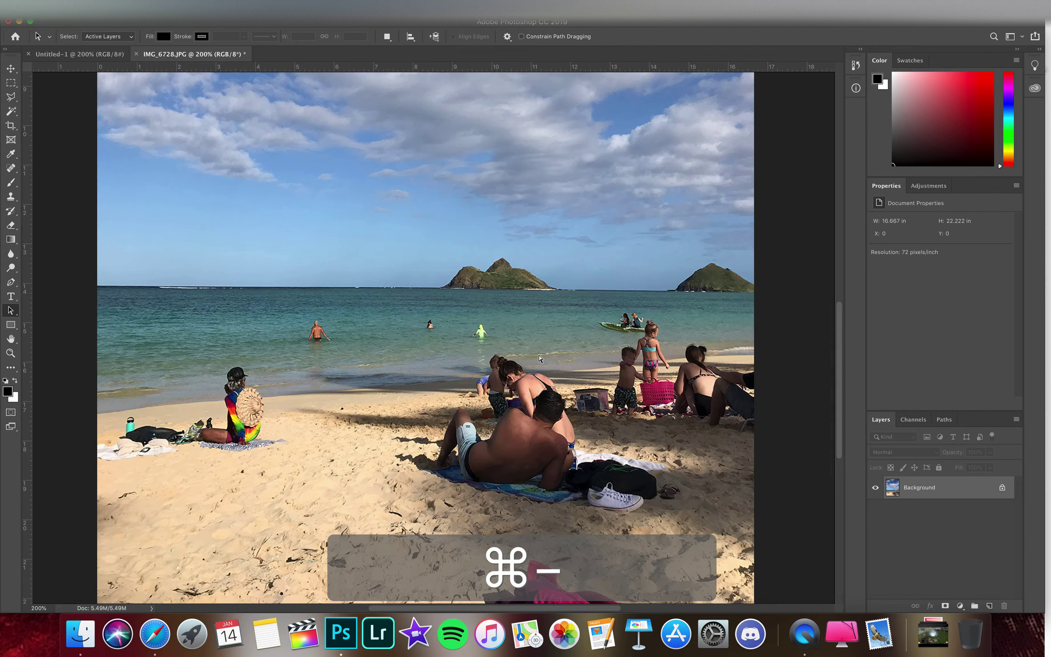
{"action": "key", "text": "ctrl+minus"}
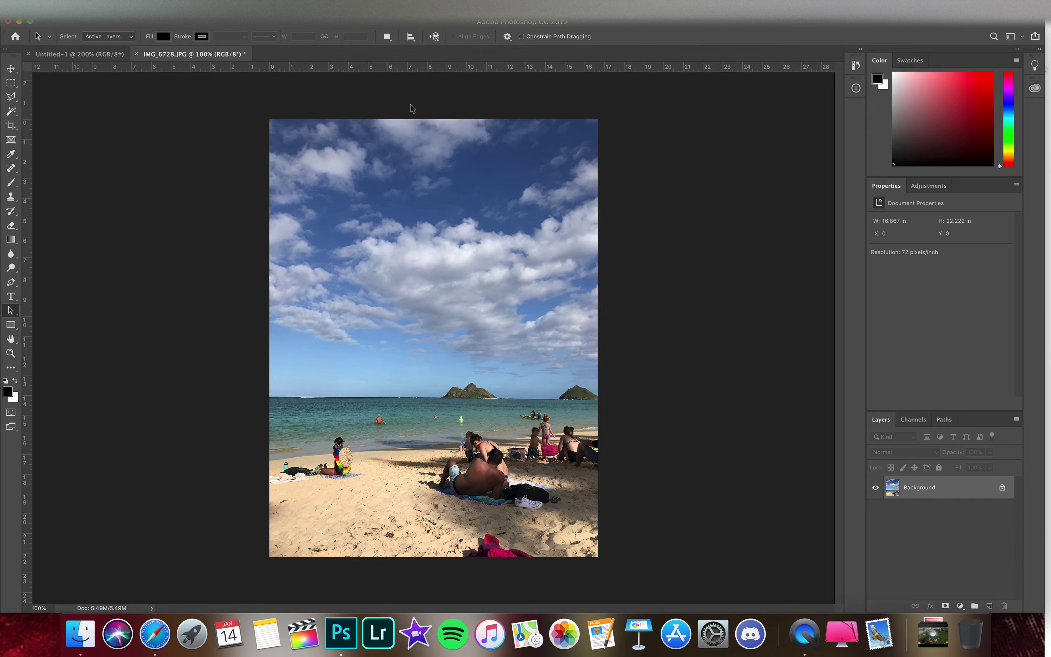
- Close IMG_6728 without saving, then close Untitled-1
{"action": "left_click", "coordinate": [137, 55]}
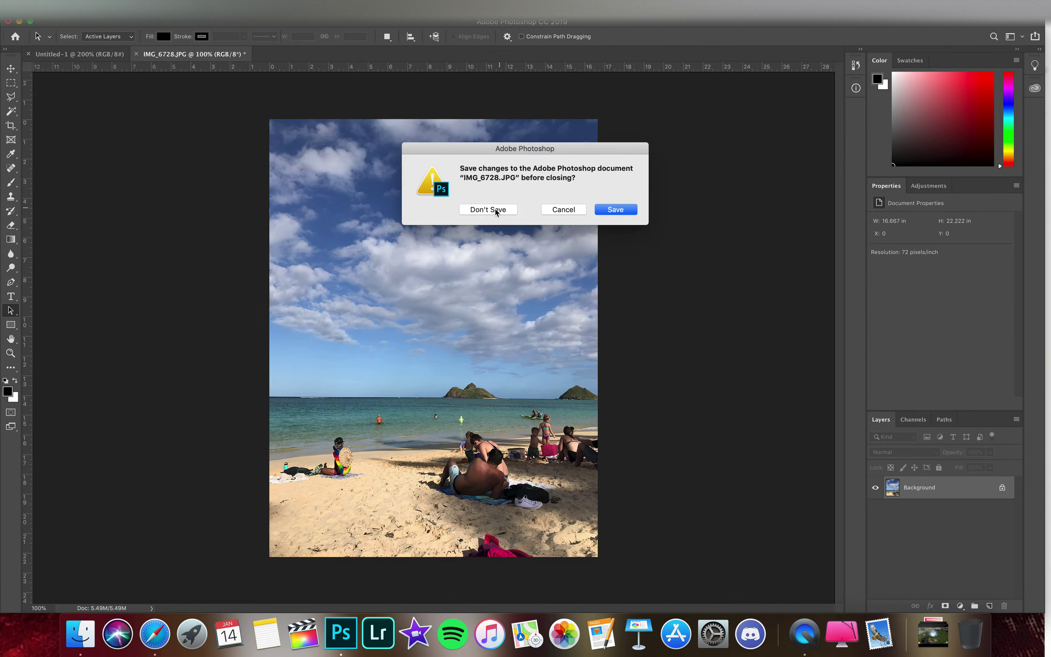
{"action": "left_click", "coordinate": [494, 208]}
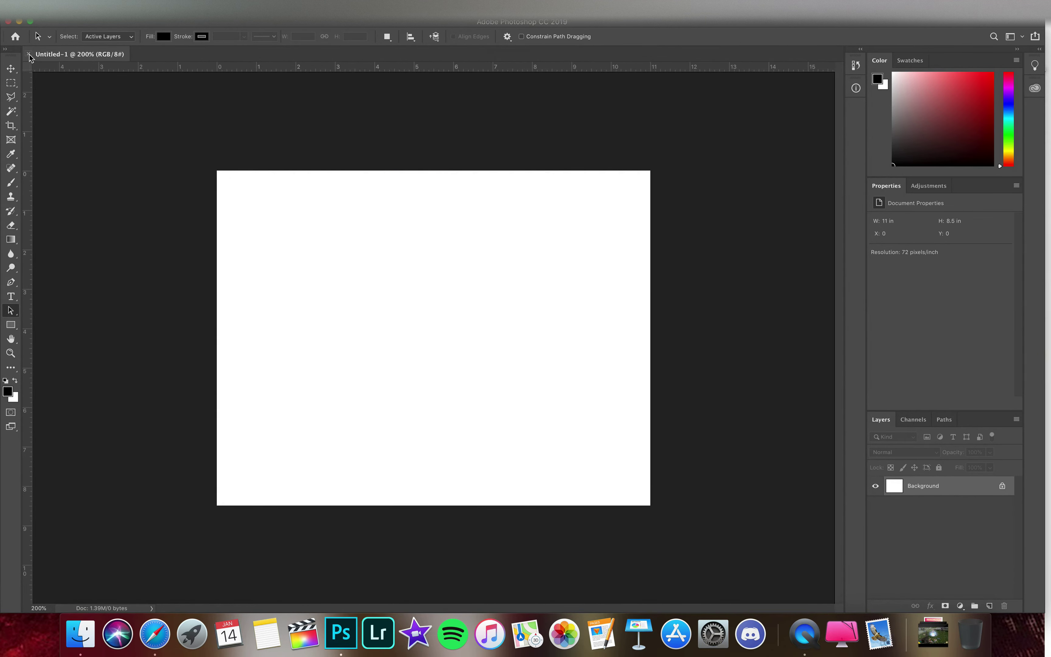
{"action": "left_click", "coordinate": [28, 54]}
- Load Laulima in Safari and show its list of course Sites
{"action": "left_click", "coordinate": [157, 639]}
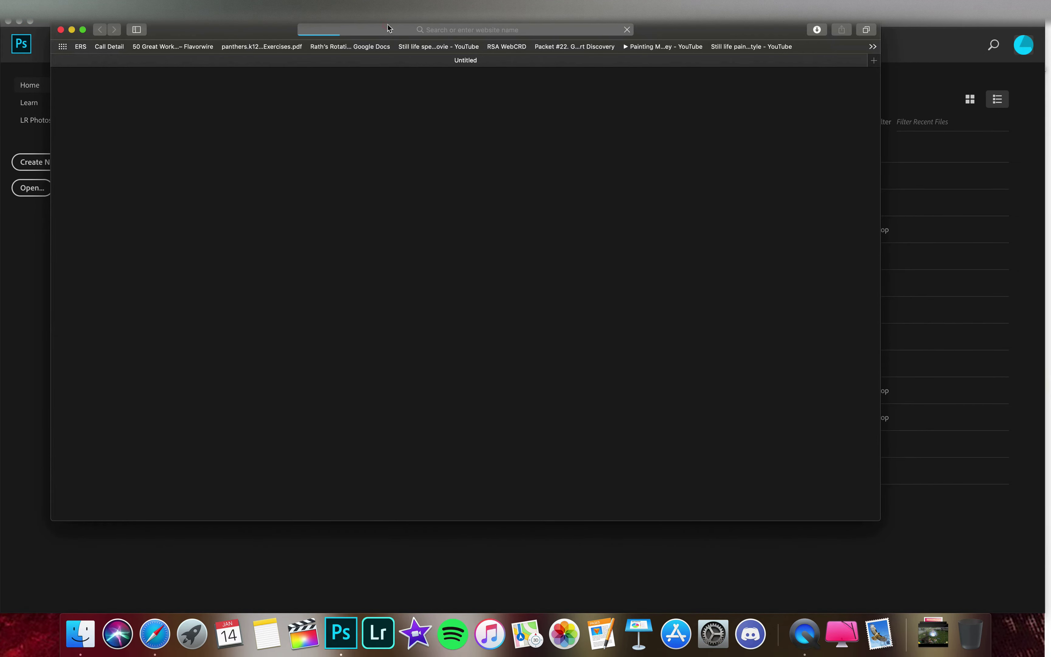
{"action": "left_click", "coordinate": [387, 26]}
{"action": "type", "text": "laulima.hawaii.edu"}
{"action": "key", "text": "Return"}
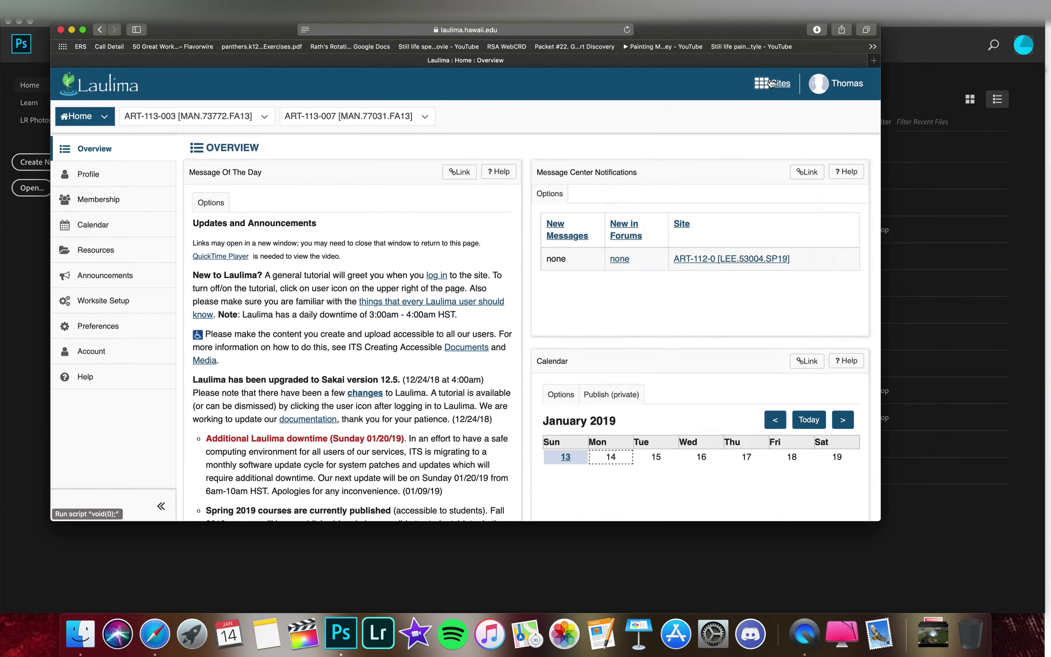
{"action": "left_click", "coordinate": [771, 83]}
- Open ART-112-0 viewed as Student and browse Resources > Lessons > Week 2
{"action": "left_click", "coordinate": [361, 258]}
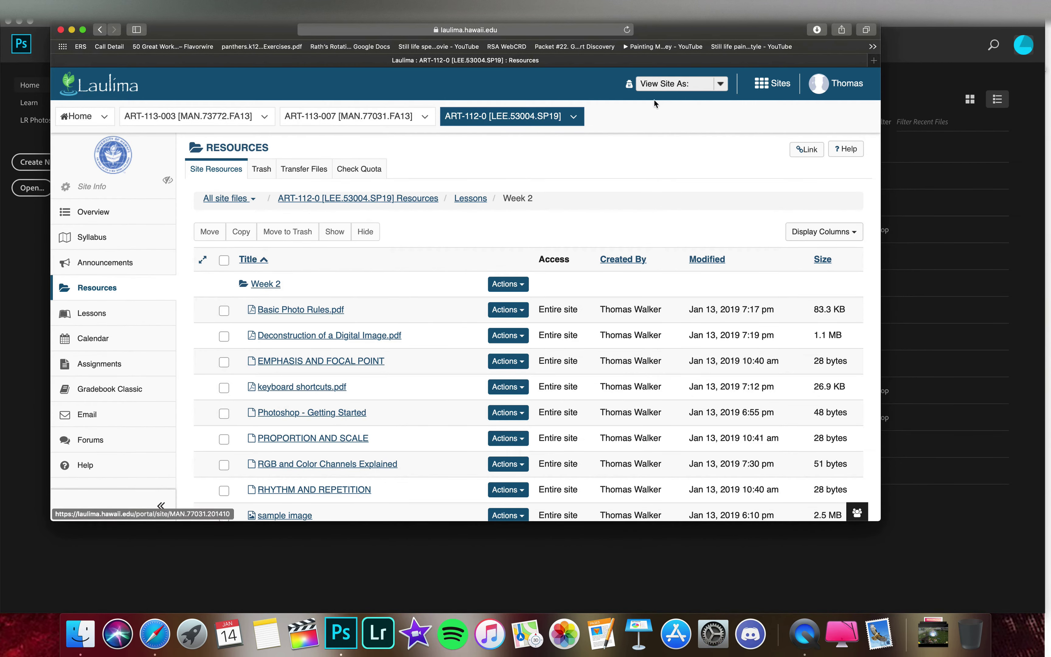
{"action": "left_click", "coordinate": [725, 86]}
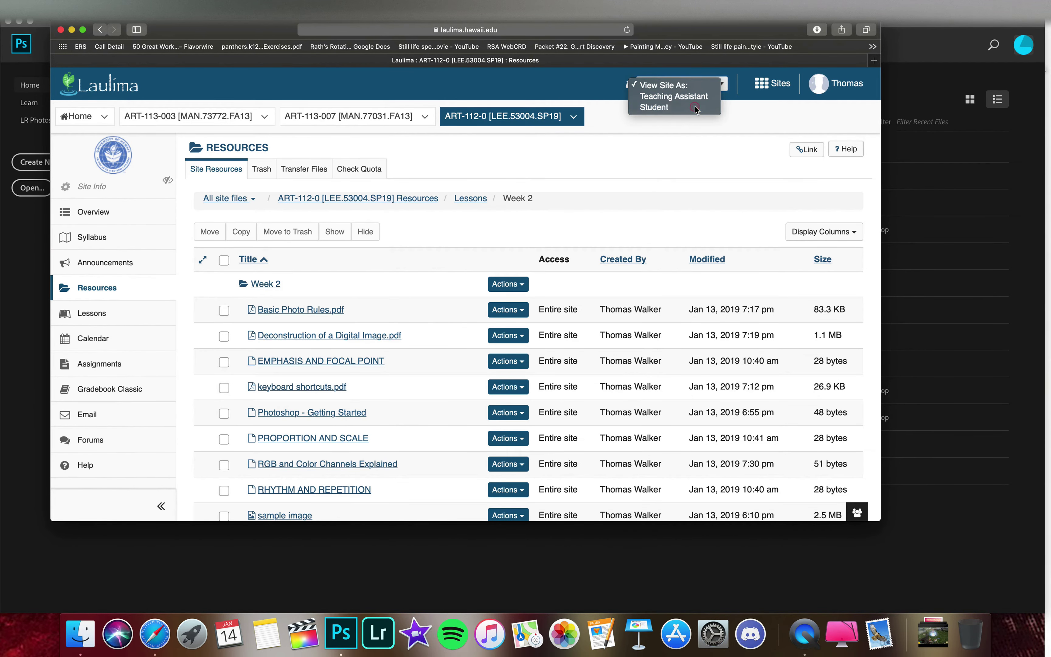
{"action": "left_click", "coordinate": [695, 106]}
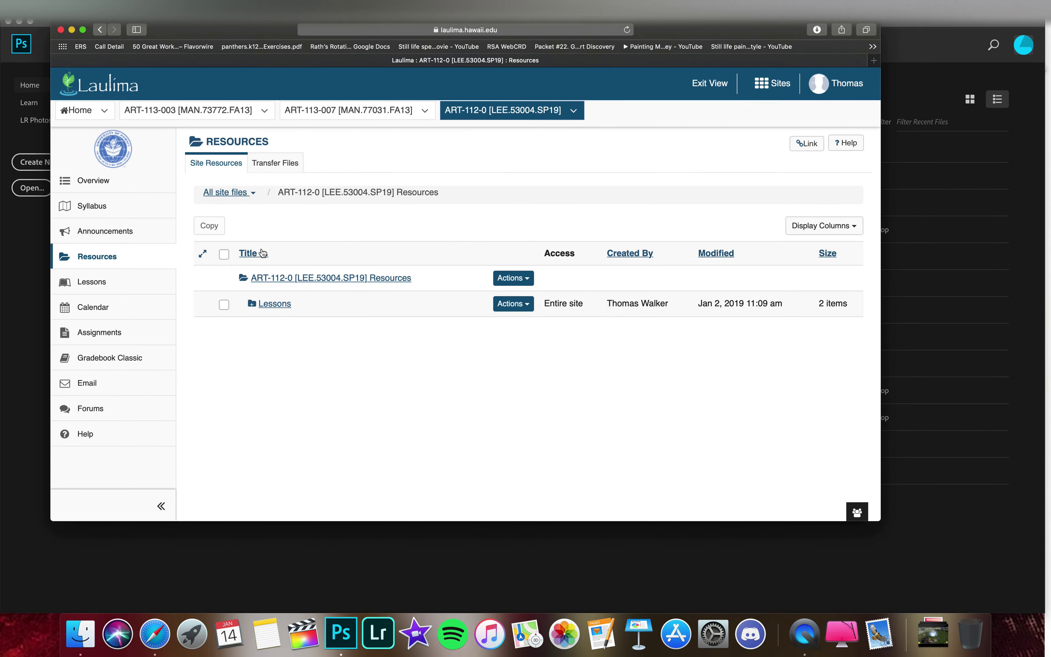
{"action": "left_click", "coordinate": [88, 256]}
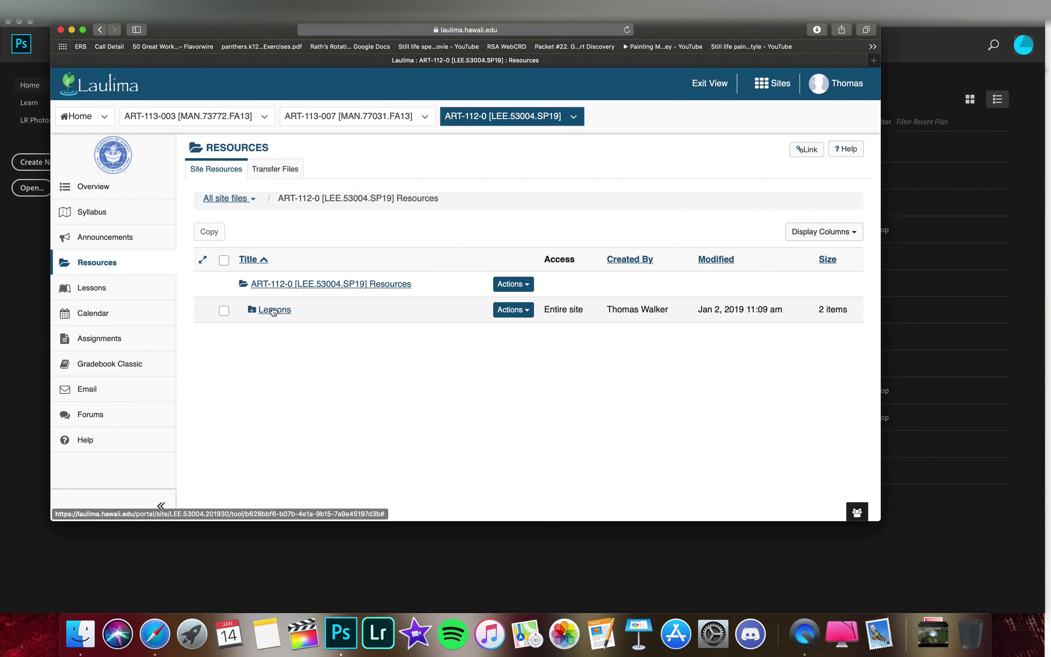
{"action": "left_click", "coordinate": [272, 309]}
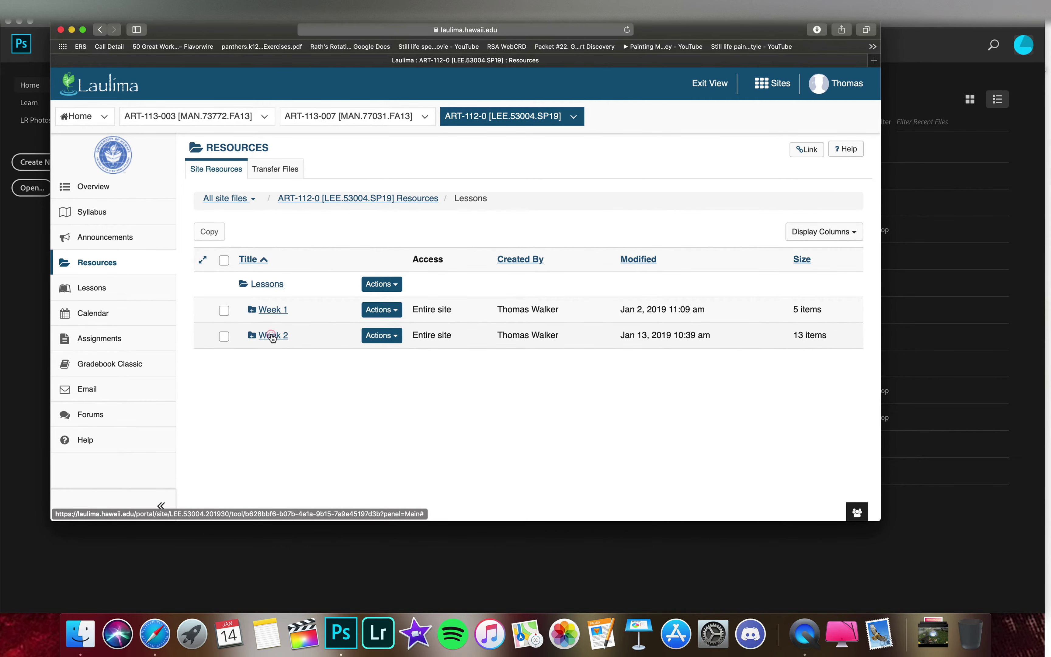
{"action": "left_click", "coordinate": [271, 334]}
{"action": "scroll", "coordinate": [373, 355], "scroll_direction": "down", "scroll_amount": 5}
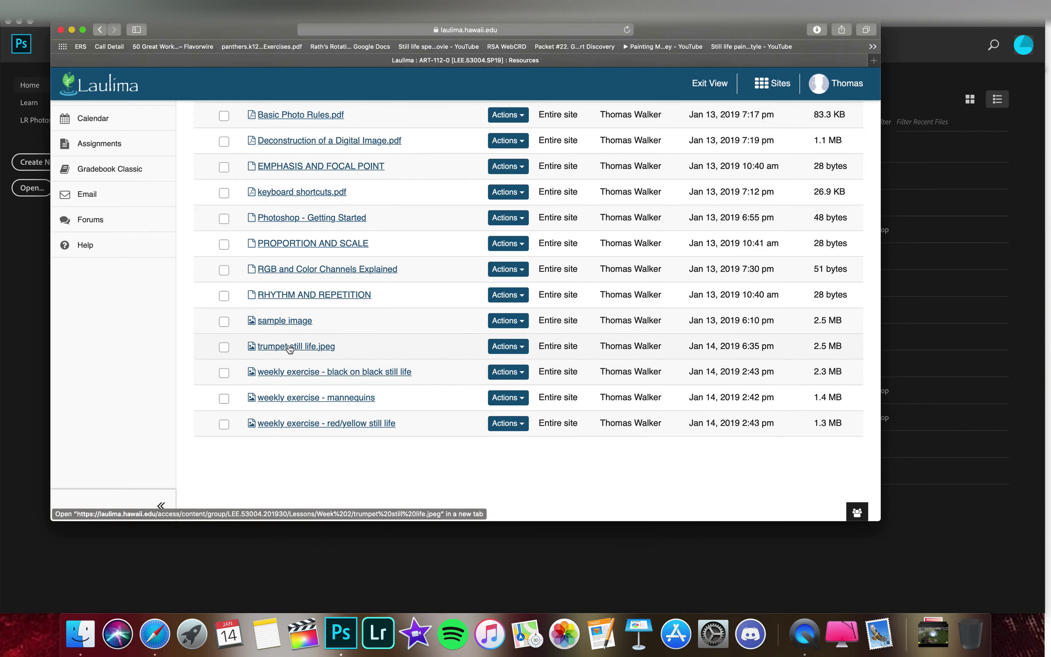
- Open trumpet still life.jpeg, close Photoshop's Import dialog, and move the image to its own Safari window
{"action": "left_click", "coordinate": [275, 347]}
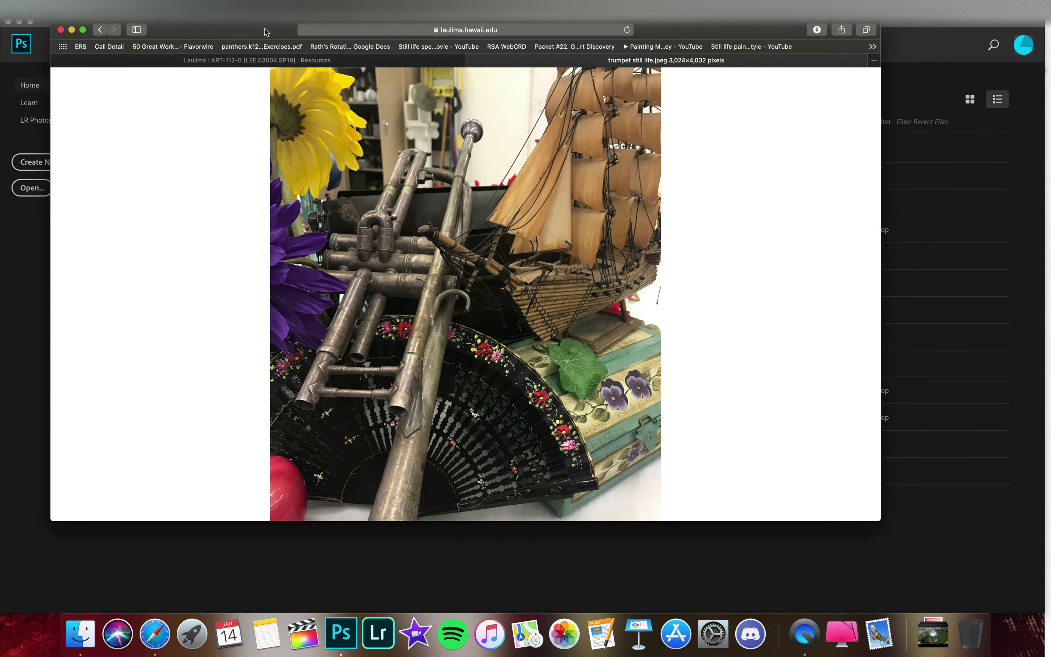
{"action": "left_click_drag", "start_coordinate": [266, 31], "coordinate": [402, 128]}
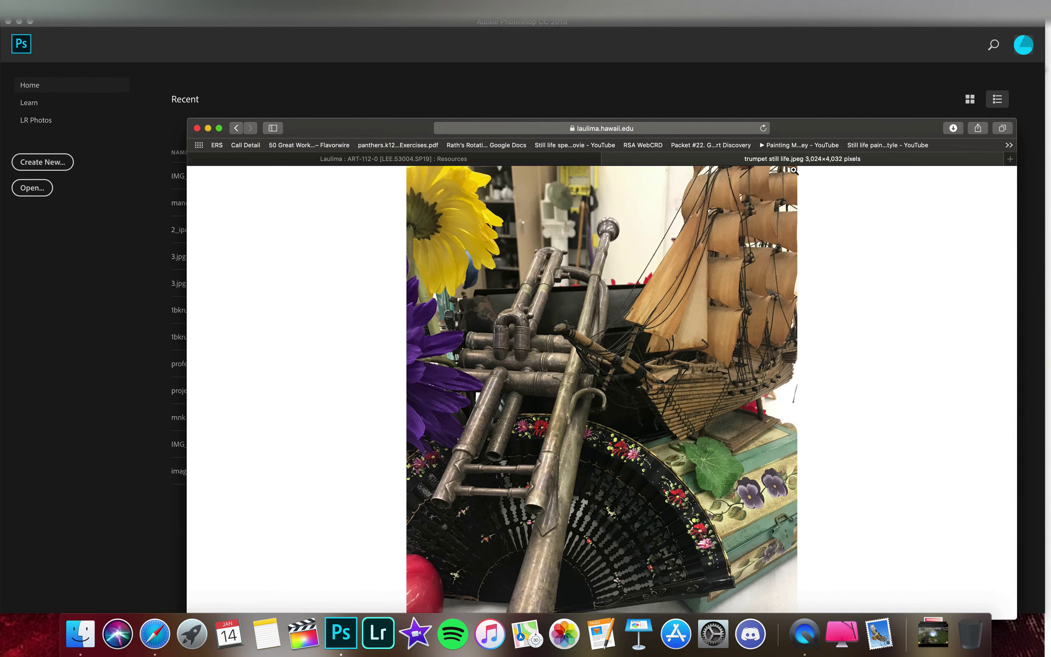
{"action": "left_click", "coordinate": [632, 26]}
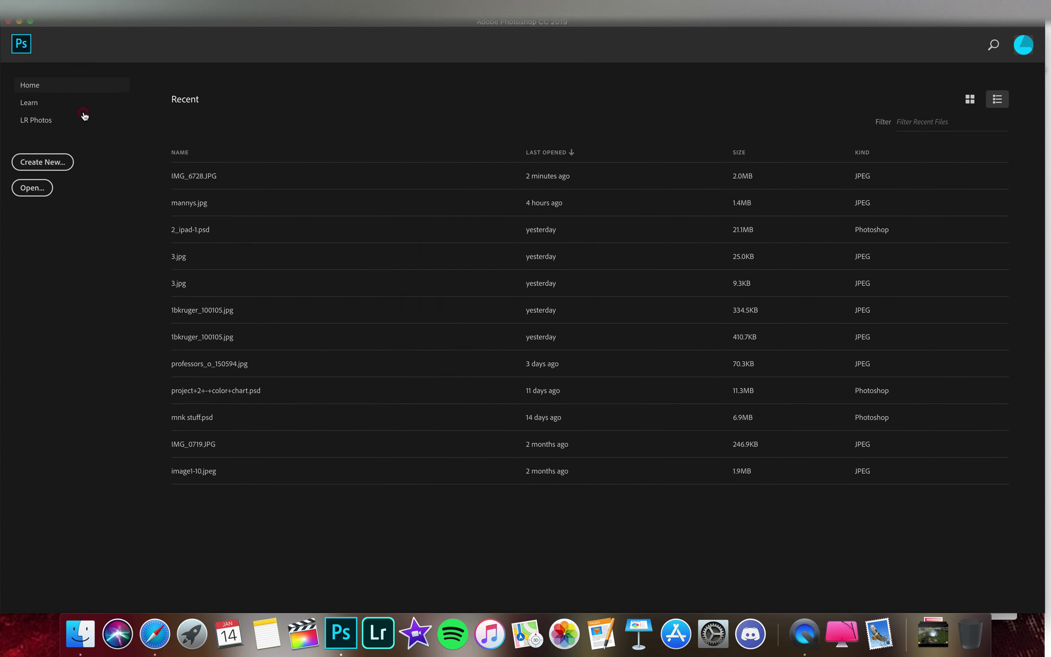
{"action": "left_click", "coordinate": [82, 113]}
{"action": "left_click_drag", "start_coordinate": [395, 27], "coordinate": [530, 106]}
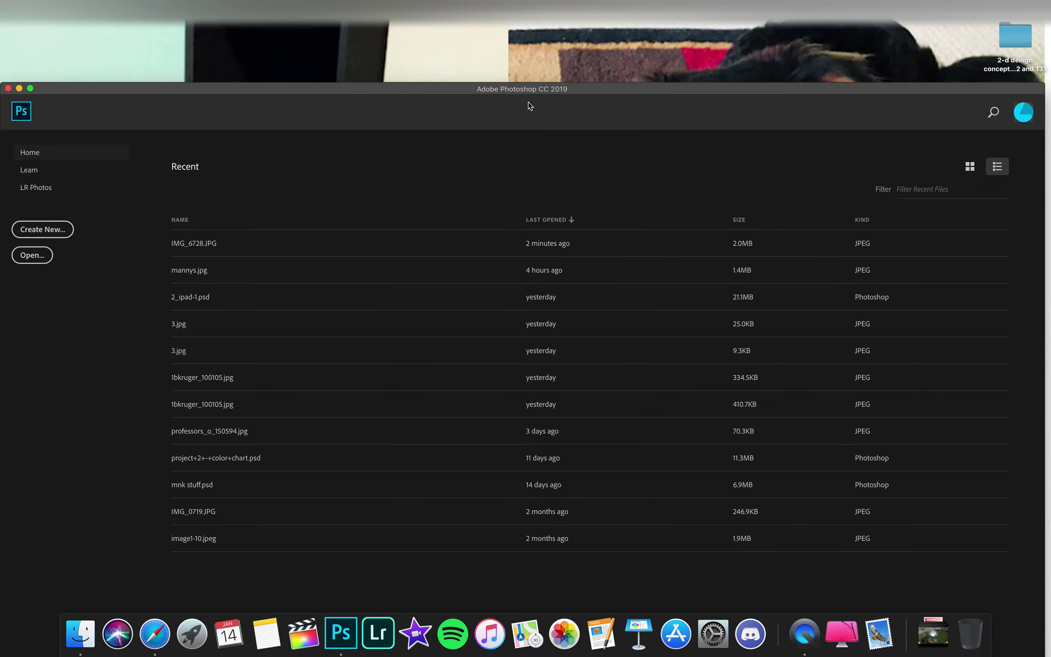
{"action": "left_click", "coordinate": [155, 631]}
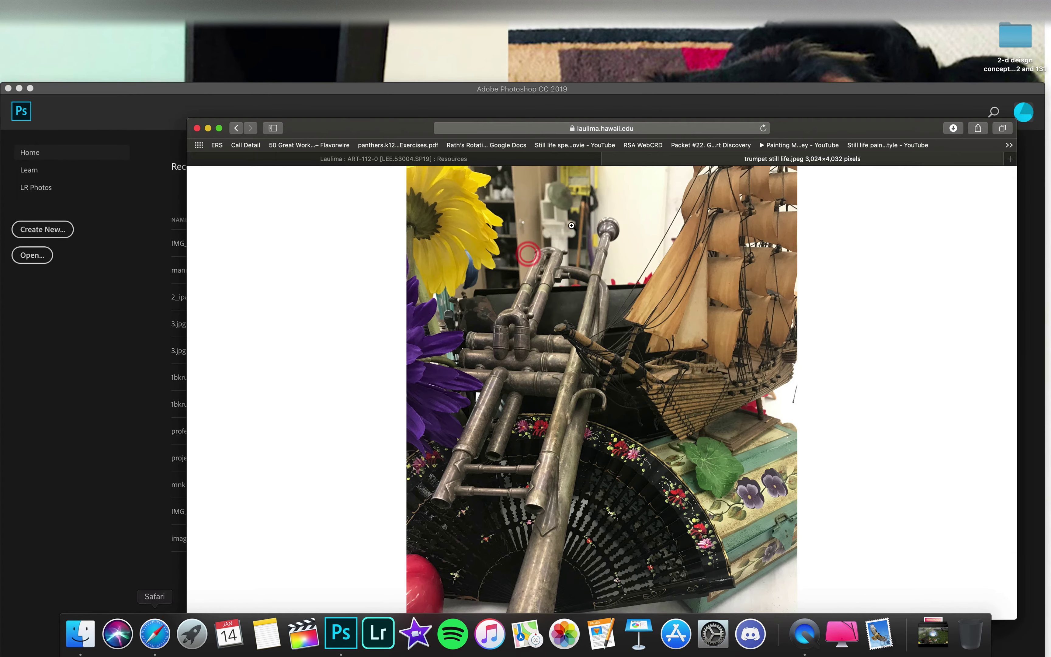
{"action": "left_click_drag", "start_coordinate": [775, 164], "coordinate": [860, 50]}
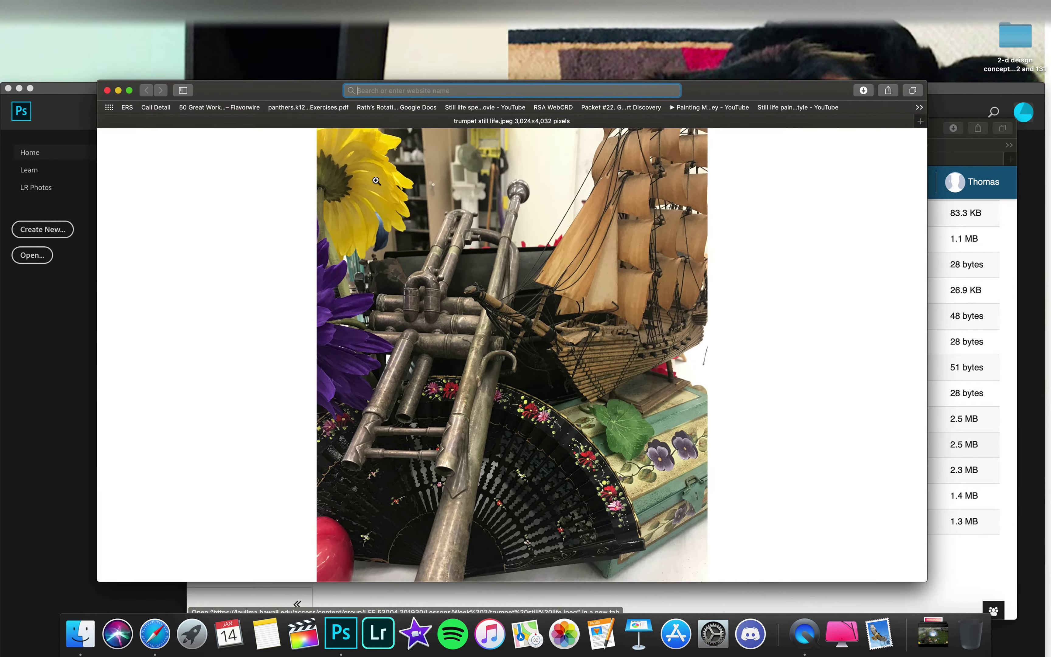
- Save the trumpet still life image to the Desktop
{"action": "right_click", "coordinate": [454, 229]}
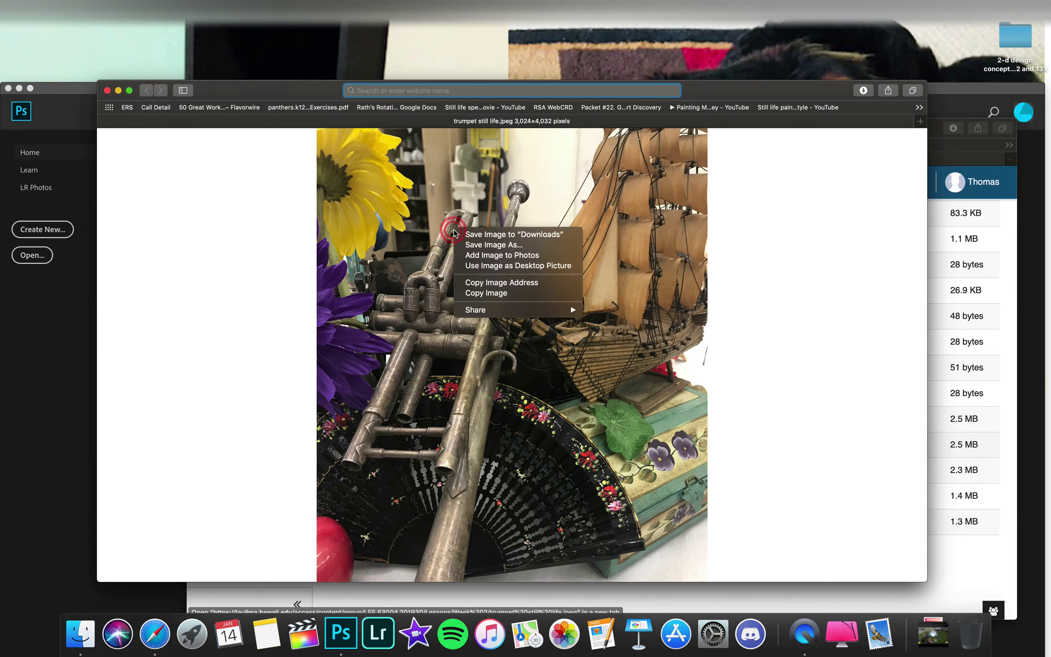
{"action": "left_click", "coordinate": [490, 245]}
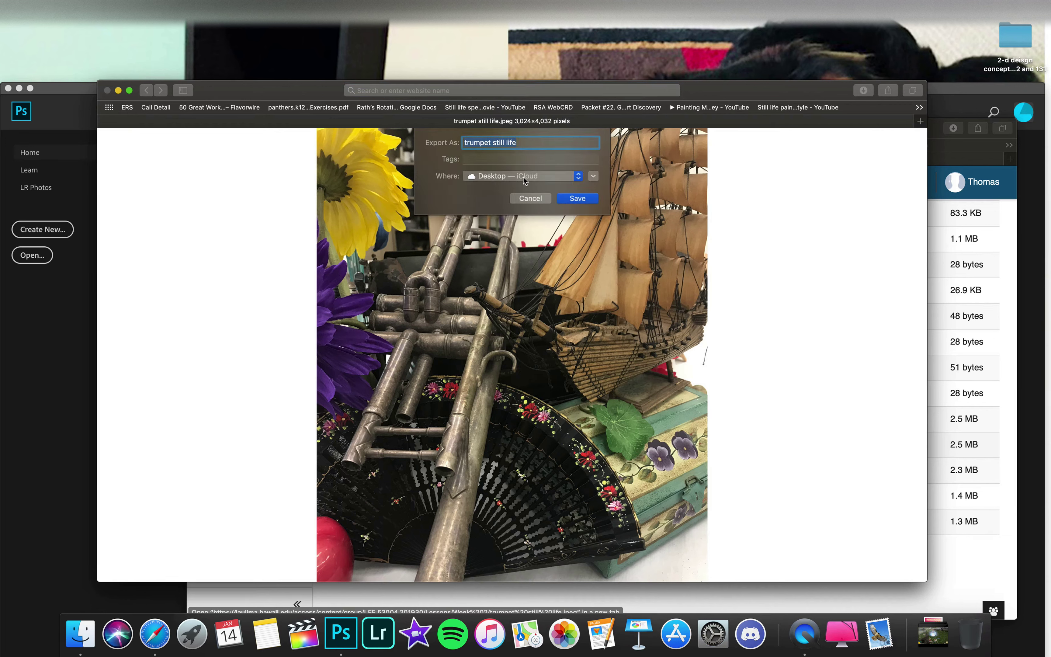
{"action": "left_click", "coordinate": [582, 198]}
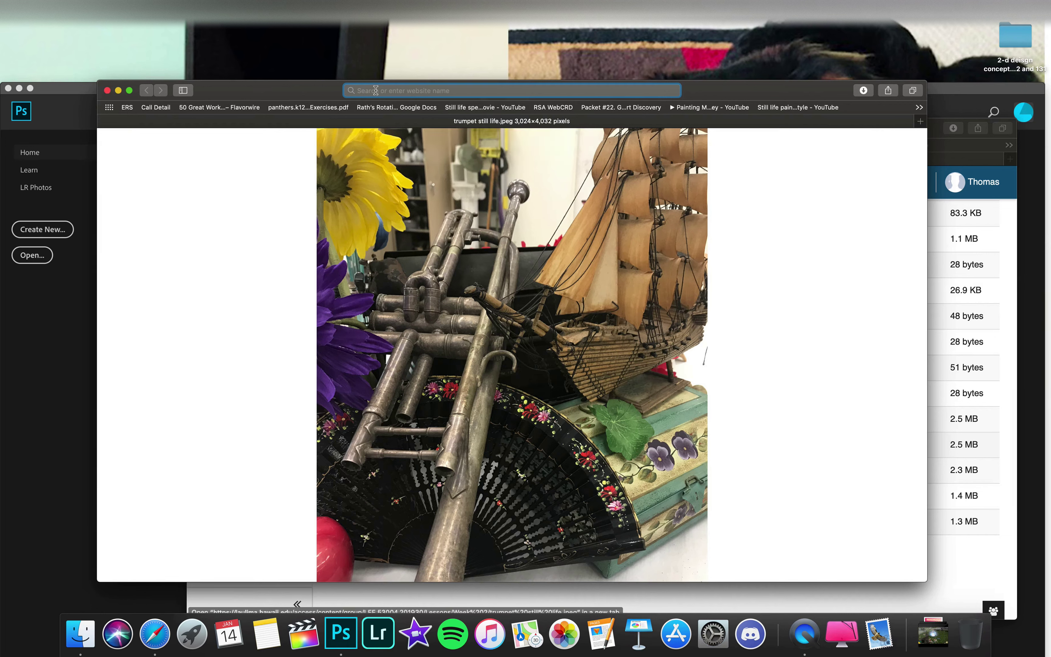
{"action": "left_click_drag", "start_coordinate": [306, 95], "coordinate": [441, 276]}
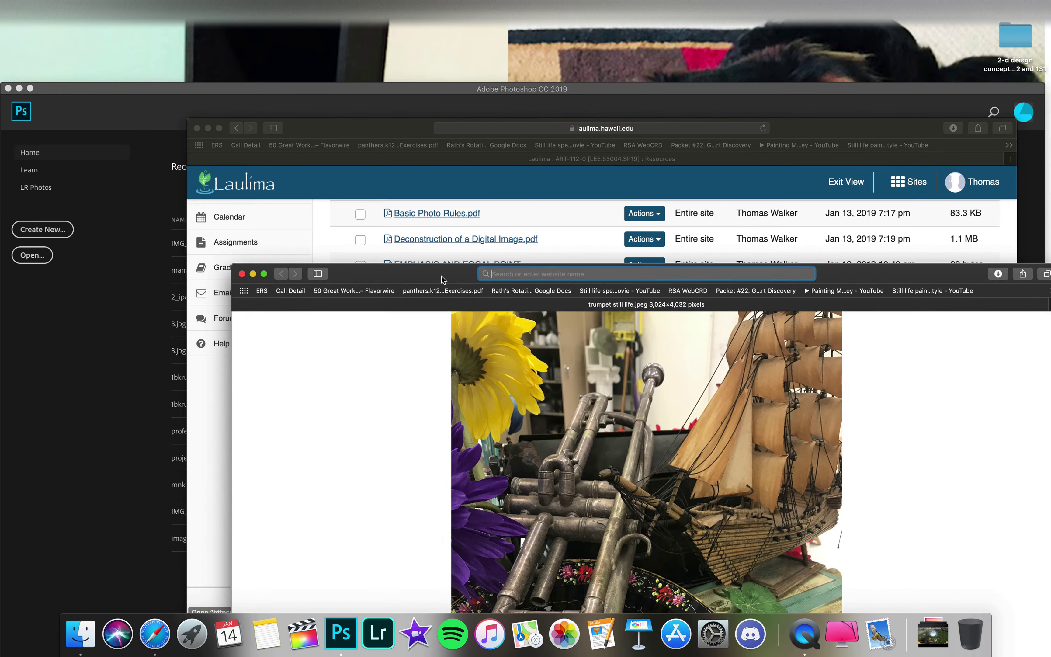
- Open Photoshop's New Document dialog, then dismiss it without creating a document
{"action": "left_click", "coordinate": [106, 225]}
{"action": "left_click", "coordinate": [52, 231]}
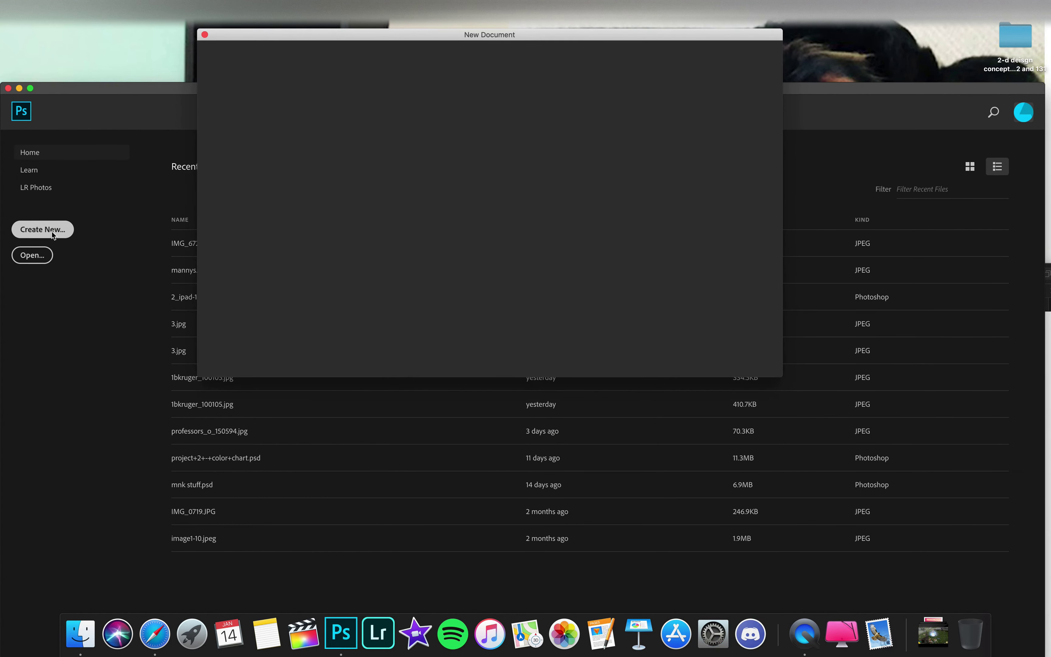
{"action": "left_click", "coordinate": [205, 34]}
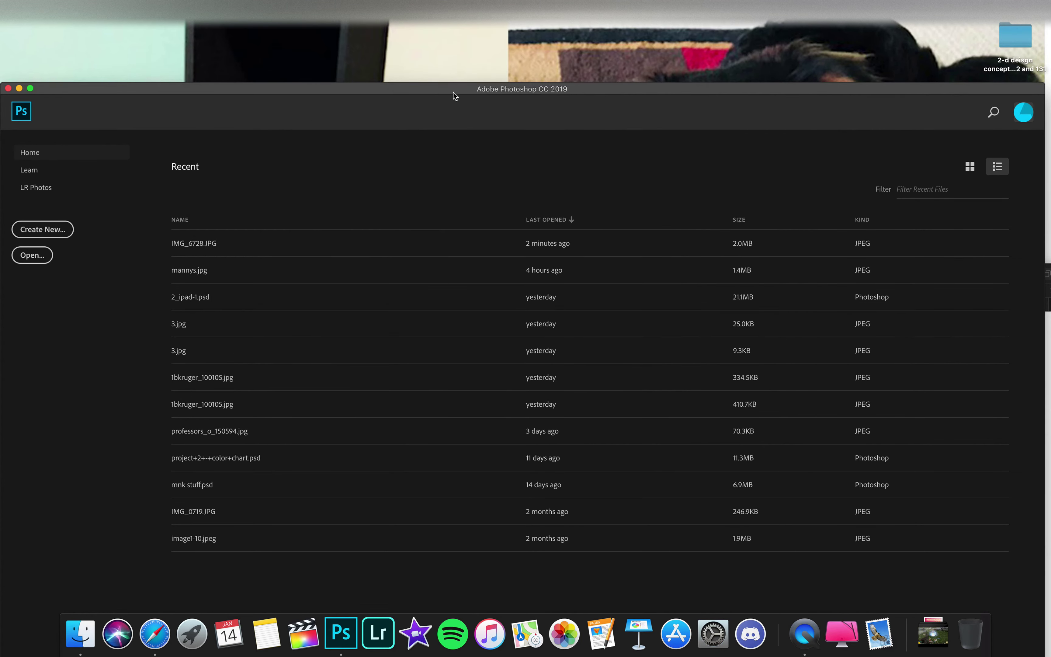
{"action": "left_click_drag", "start_coordinate": [453, 91], "coordinate": [458, 25]}
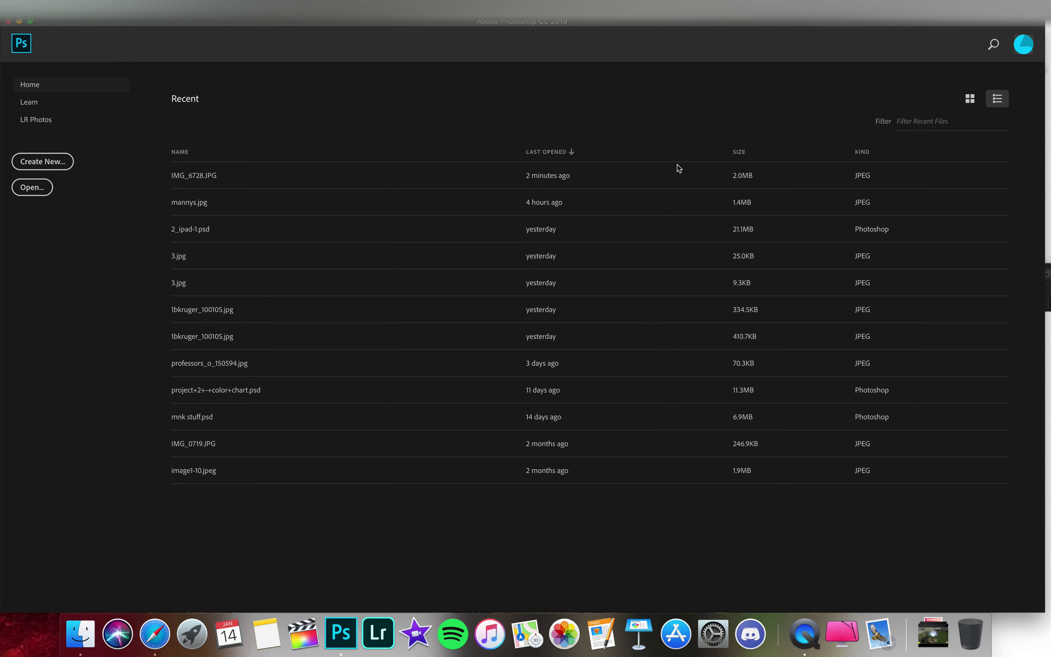
- Close Safari's separate trumpet image window
{"action": "left_click", "coordinate": [158, 634]}
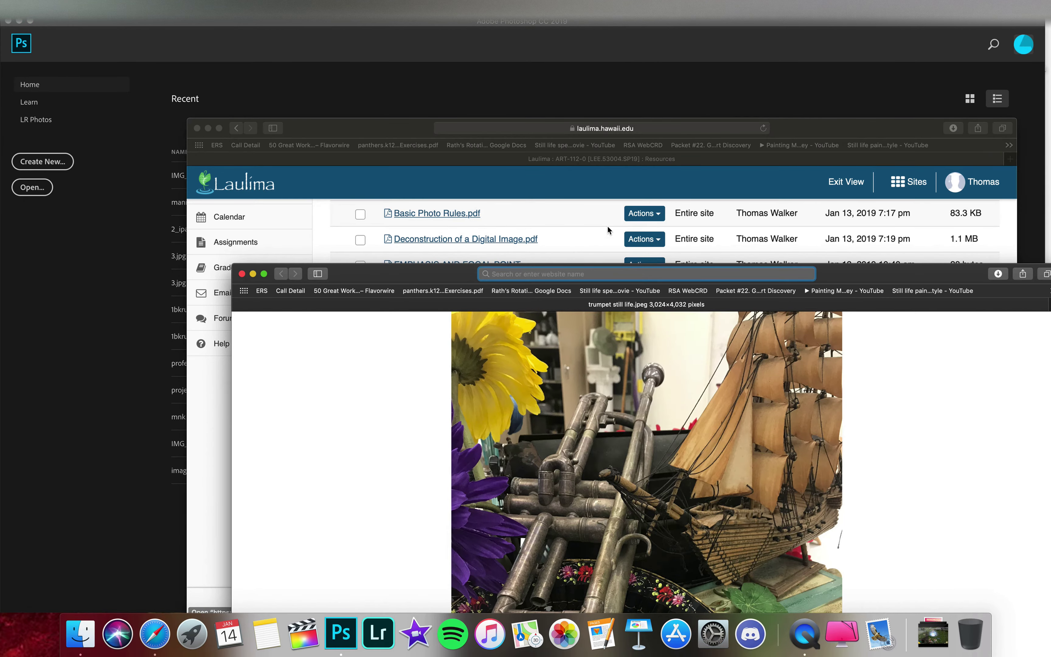
{"action": "left_click_drag", "start_coordinate": [444, 278], "coordinate": [284, 52]}
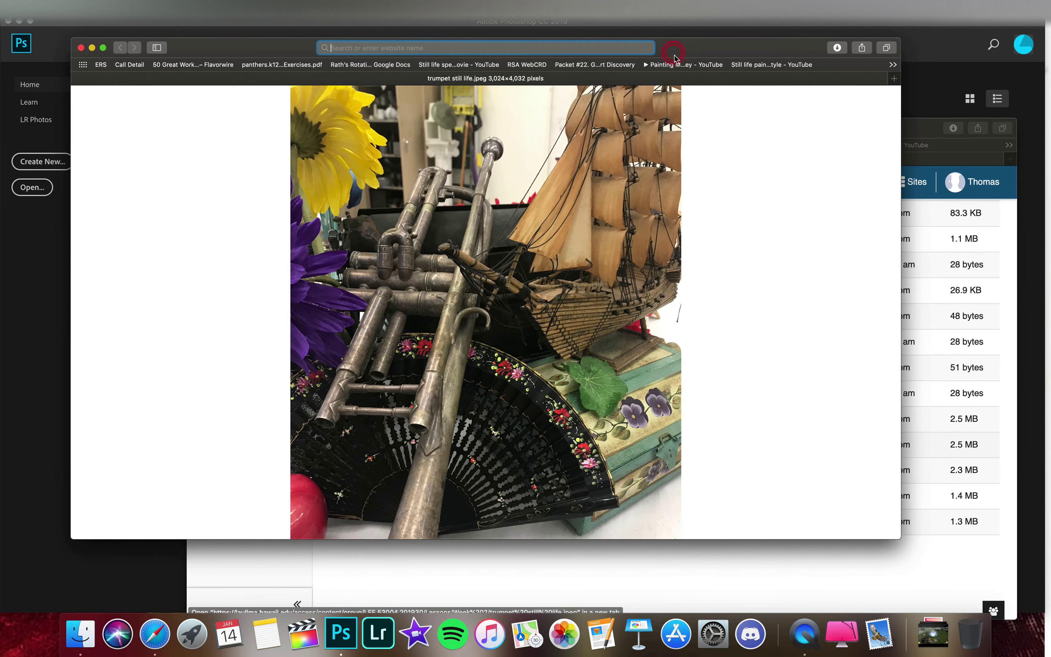
{"action": "left_click_drag", "start_coordinate": [293, 52], "coordinate": [446, 81]}
{"action": "left_click", "coordinate": [234, 77]}
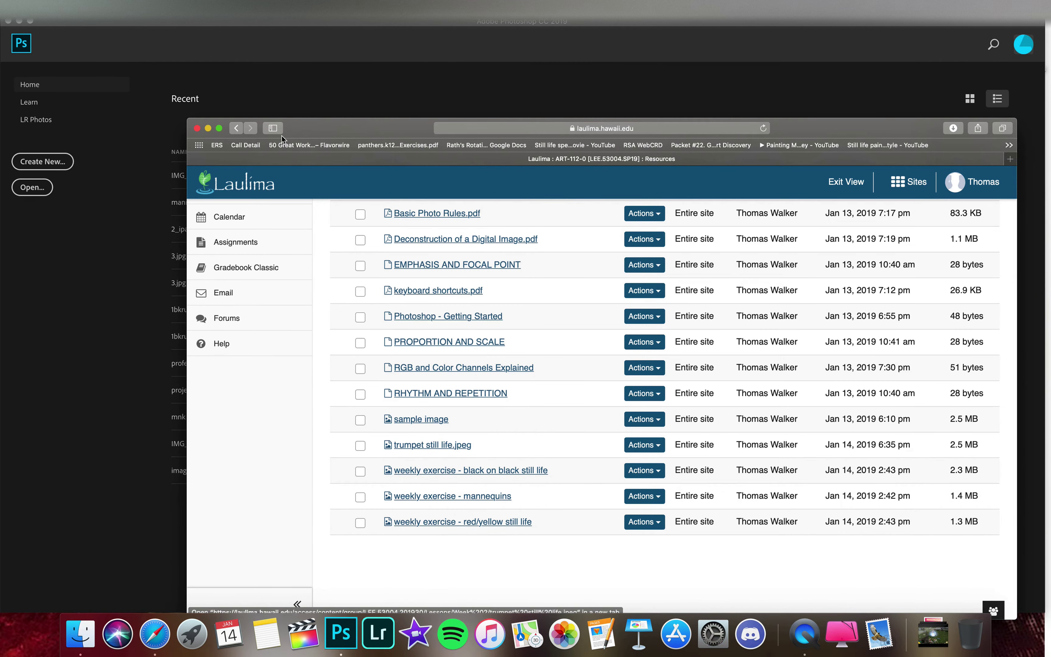
- Close the Laulima window and open 'trumpet still life' from the Desktop in Photoshop
{"action": "left_click", "coordinate": [197, 129]}
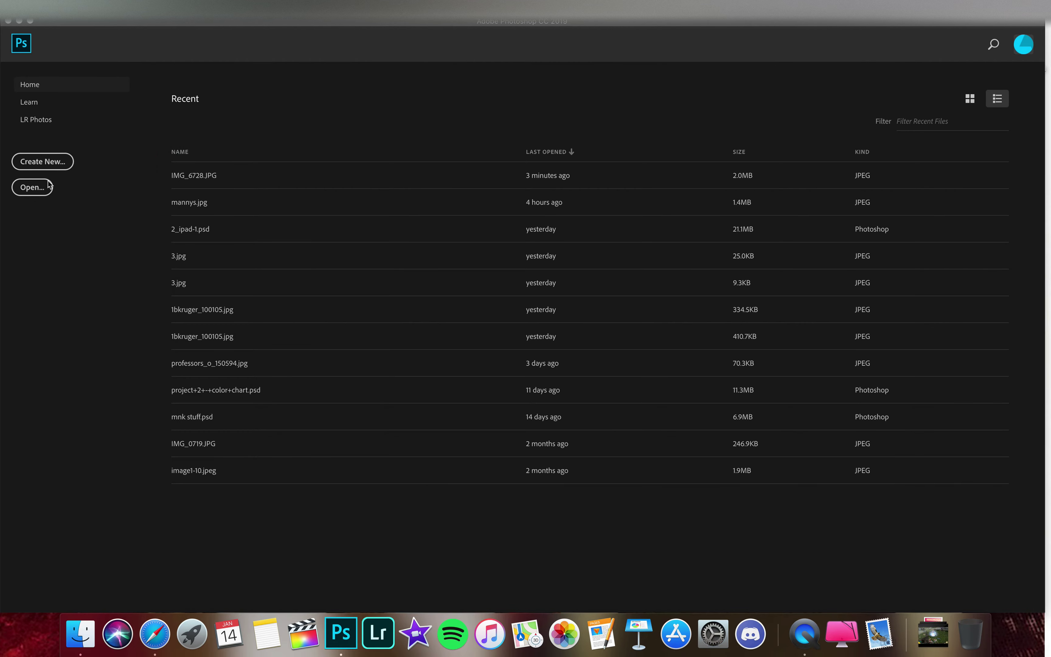
{"action": "left_click", "coordinate": [34, 187]}
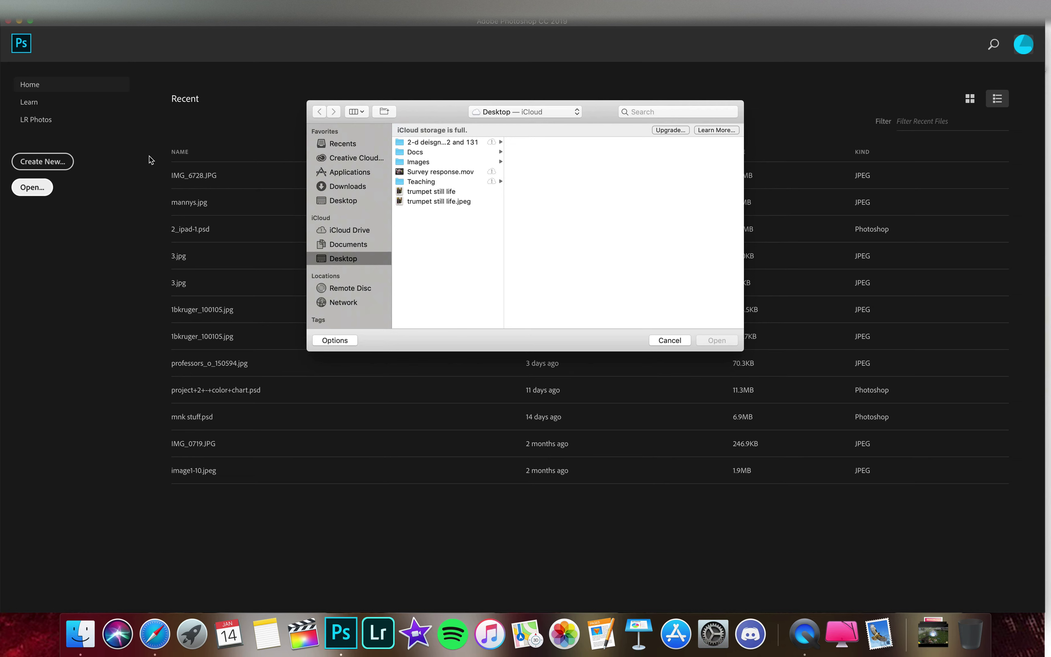
{"action": "left_click", "coordinate": [413, 194]}
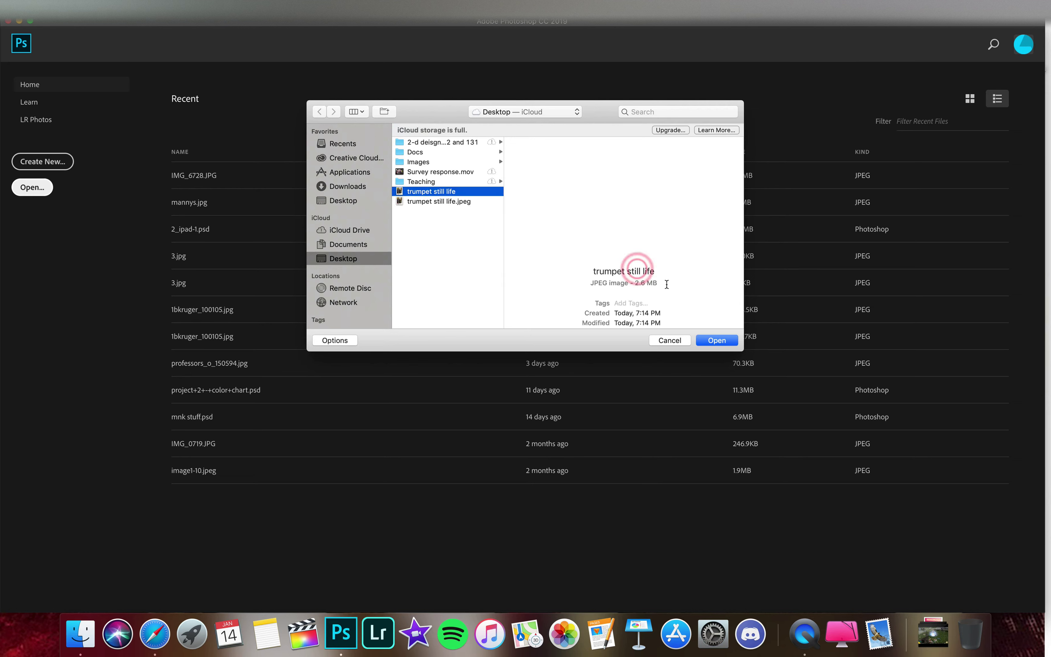
{"action": "left_click", "coordinate": [716, 340]}
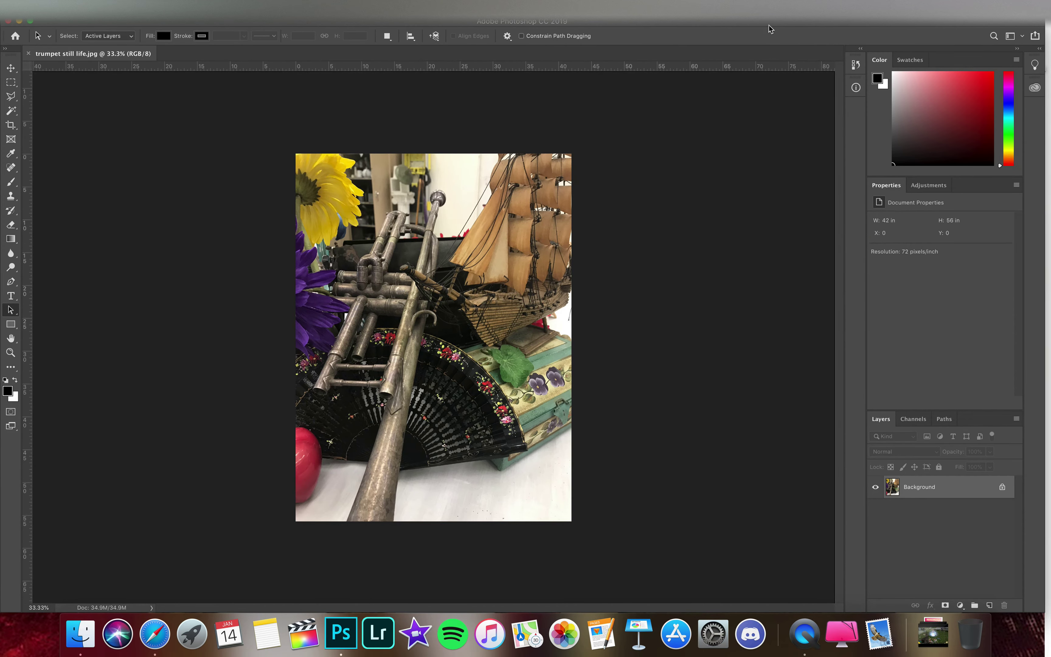
{"action": "left_click_drag", "start_coordinate": [774, 24], "coordinate": [634, 38]}
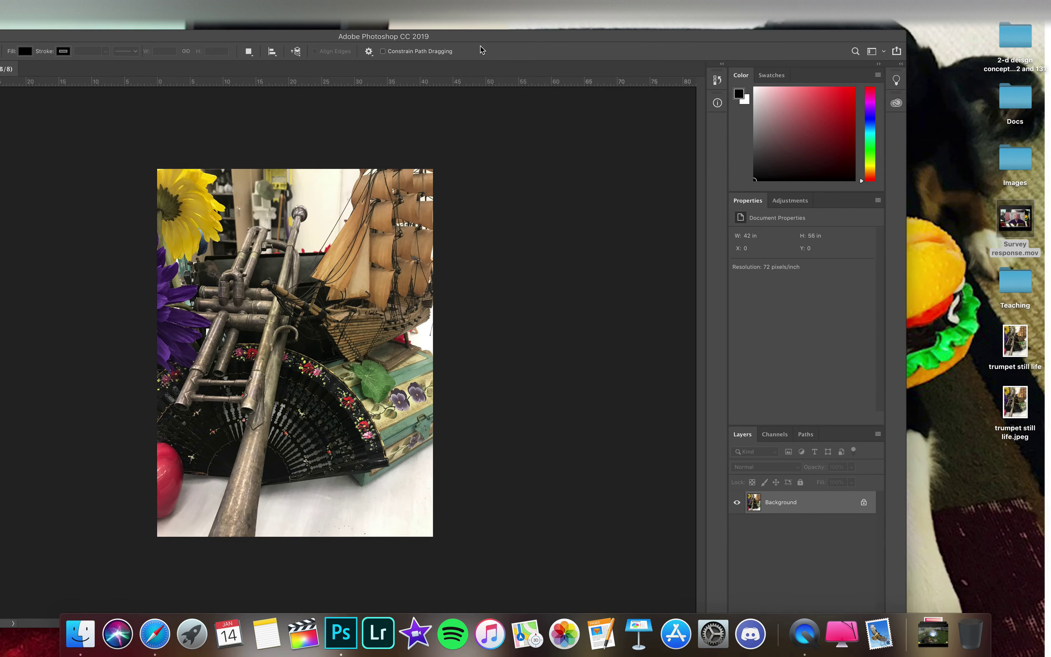
{"action": "left_click_drag", "start_coordinate": [477, 36], "coordinate": [646, 24]}
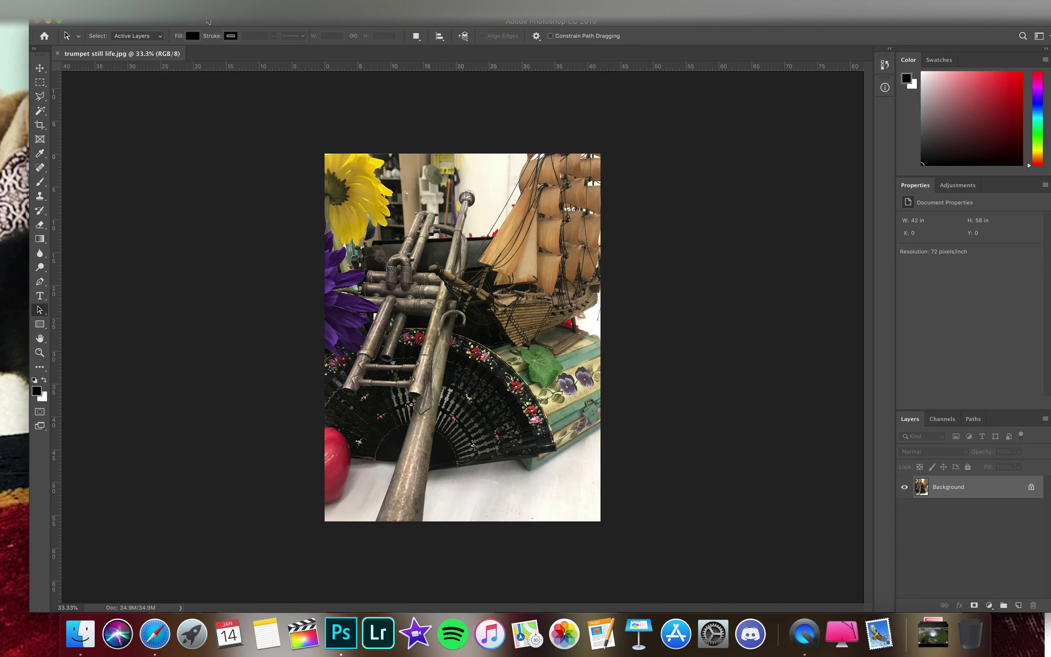
- In Image Size, set the height to 1600 px so the width becomes 1200 px, and apply
{"action": "left_click", "coordinate": [148, 9]}
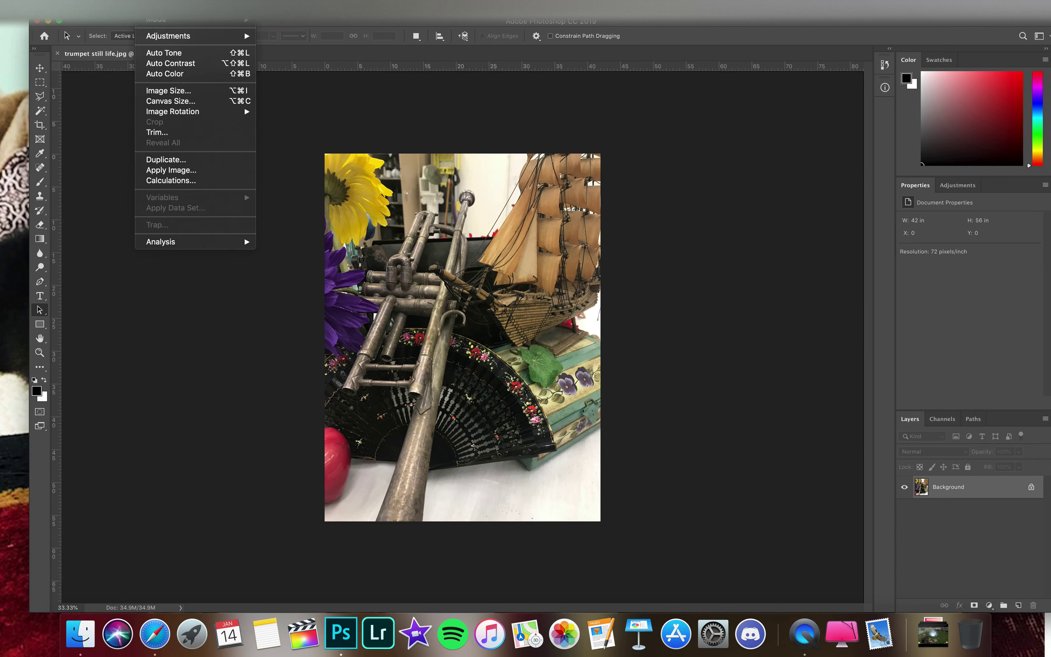
{"action": "left_click", "coordinate": [163, 91]}
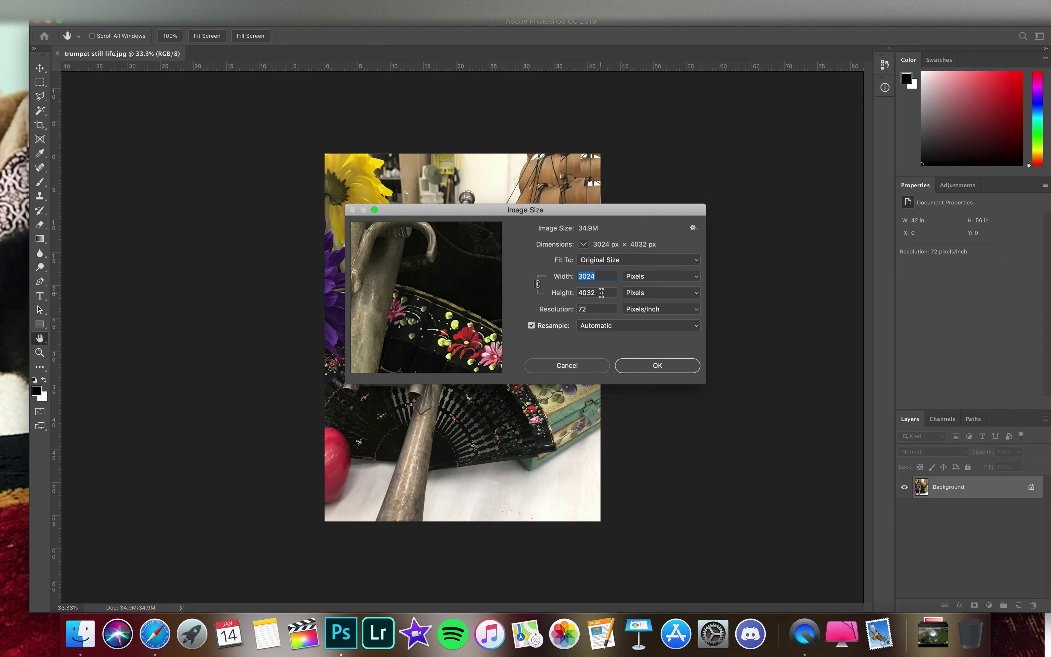
{"action": "left_click_drag", "start_coordinate": [602, 293], "coordinate": [576, 292]}
{"action": "type", "text": "1600"}
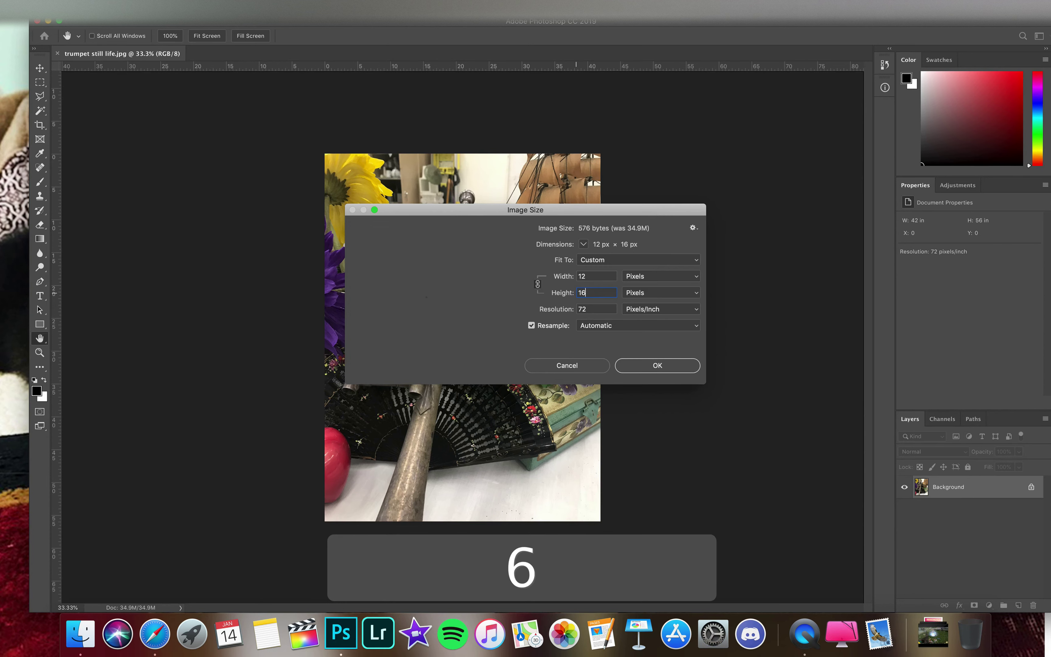
{"action": "left_click", "coordinate": [658, 365]}
- Zoom the resized image to 100% and shift the Photoshop window slightly left
{"action": "key", "text": "a"}
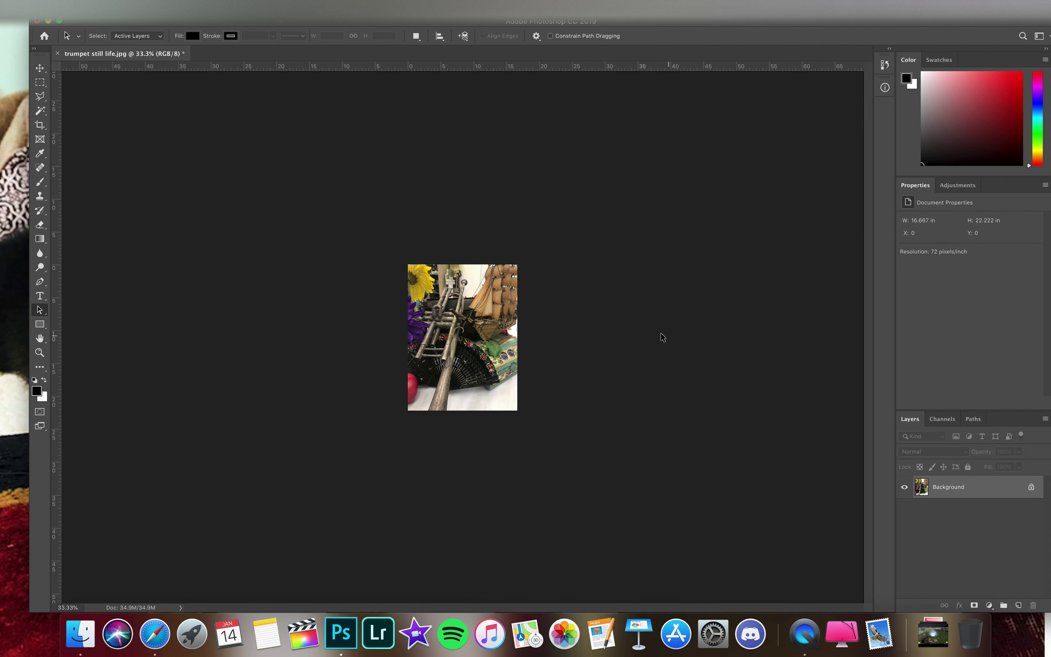
{"action": "key", "text": "super+equal"}
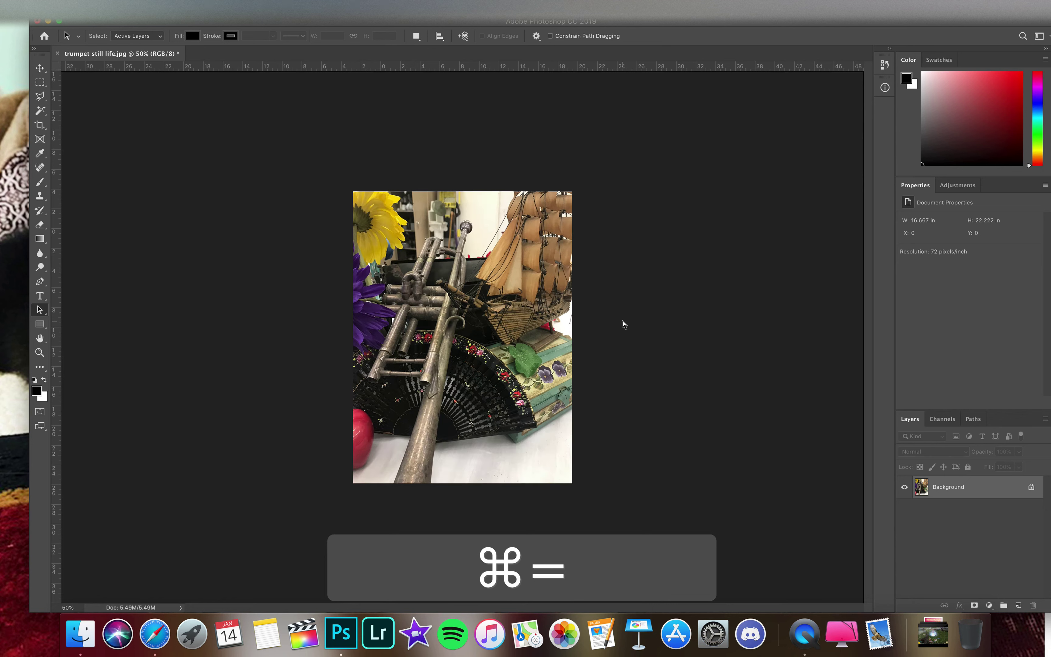
{"action": "key", "text": "super+equal"}
{"action": "key", "text": "super+equal"}
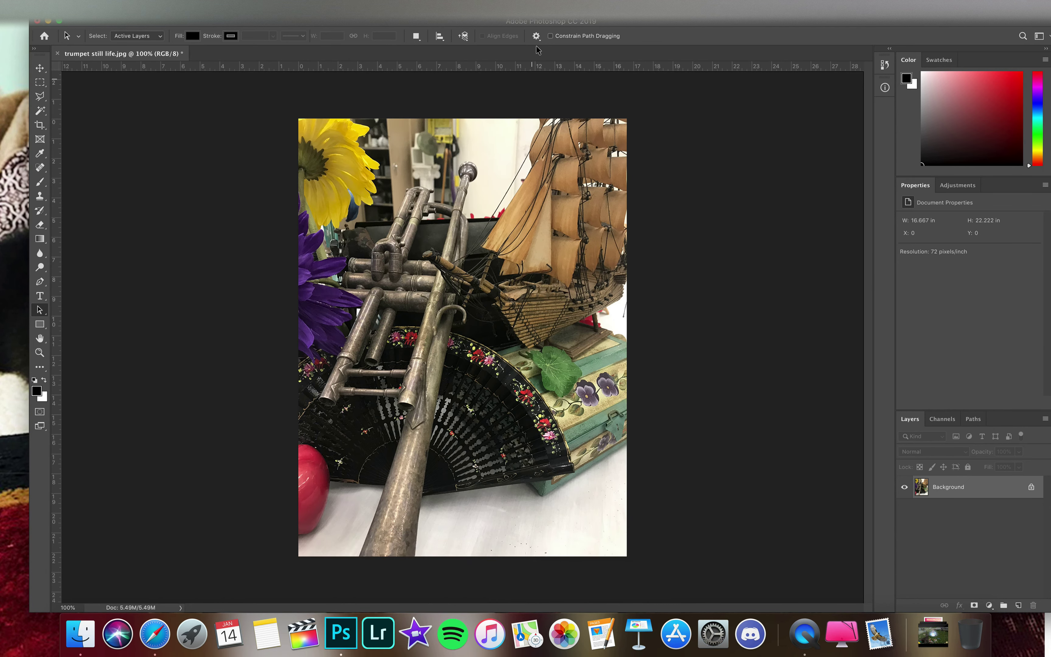
{"action": "left_click_drag", "start_coordinate": [649, 25], "coordinate": [625, 23]}
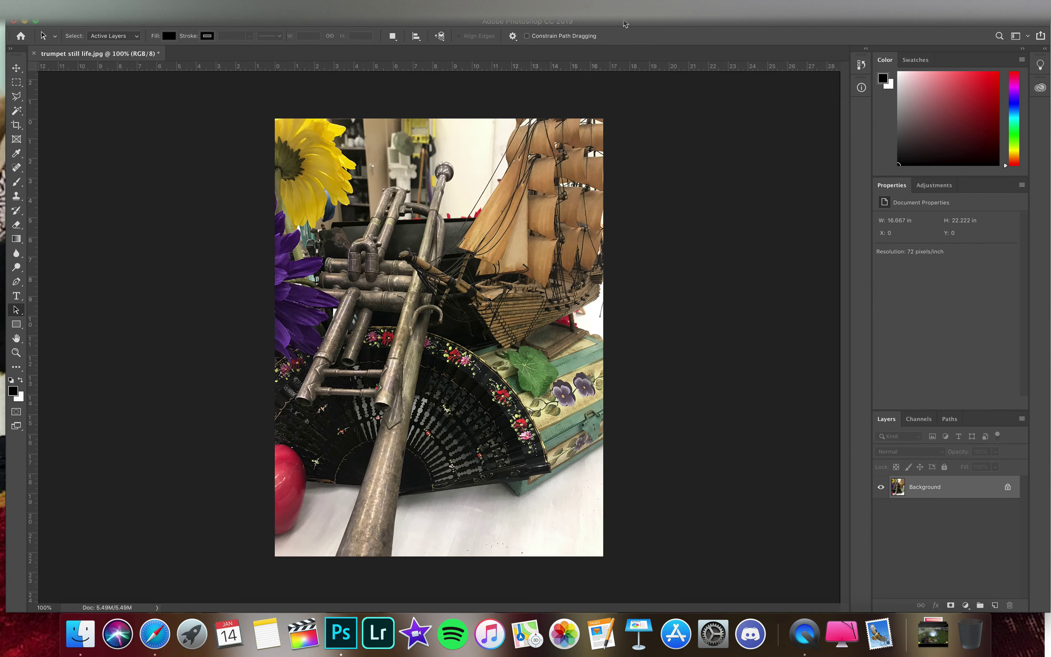